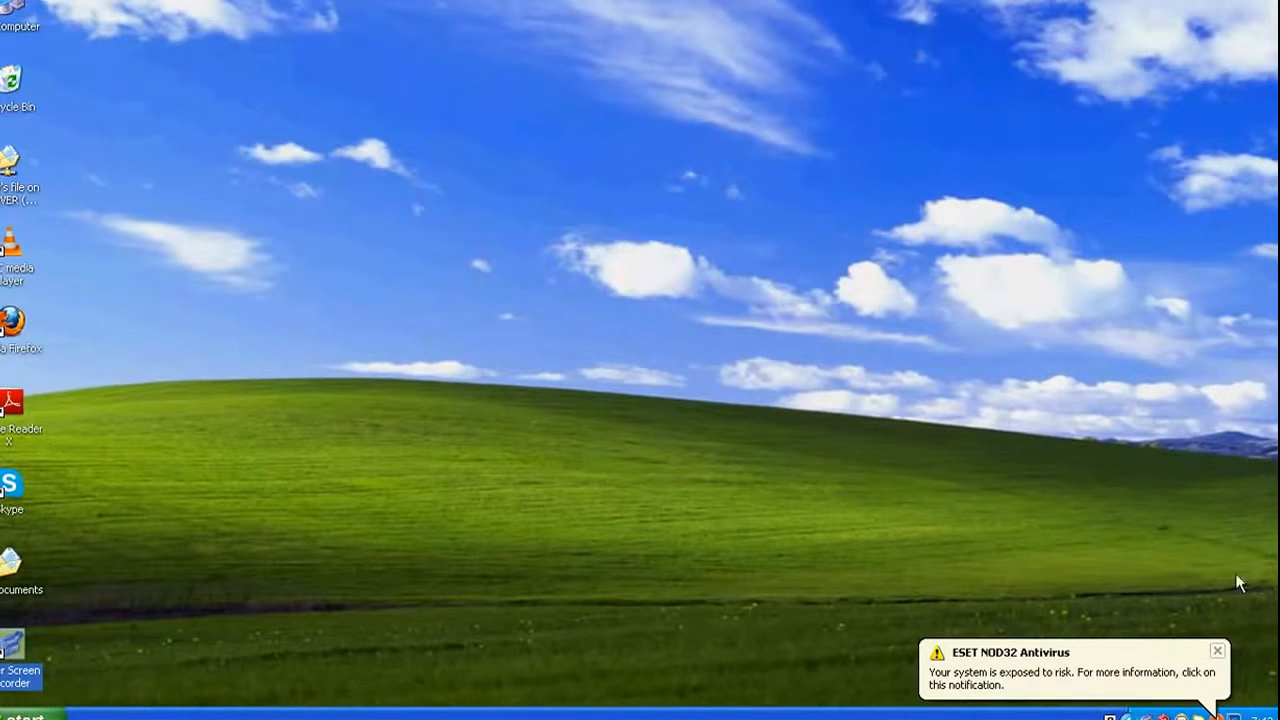
Dismiss the ESET NOD32 warning, refresh the desktop, and select the Firefox shortcut.
left_click(1217, 651)
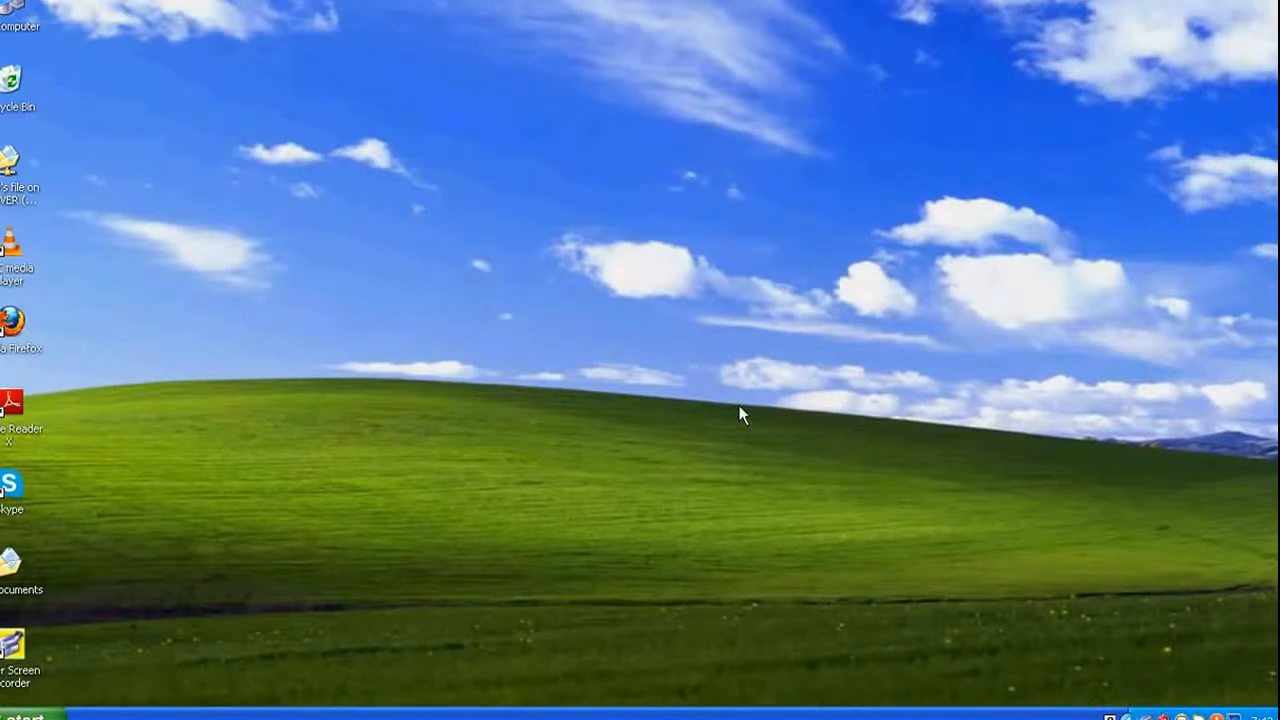
right_click(248, 224)
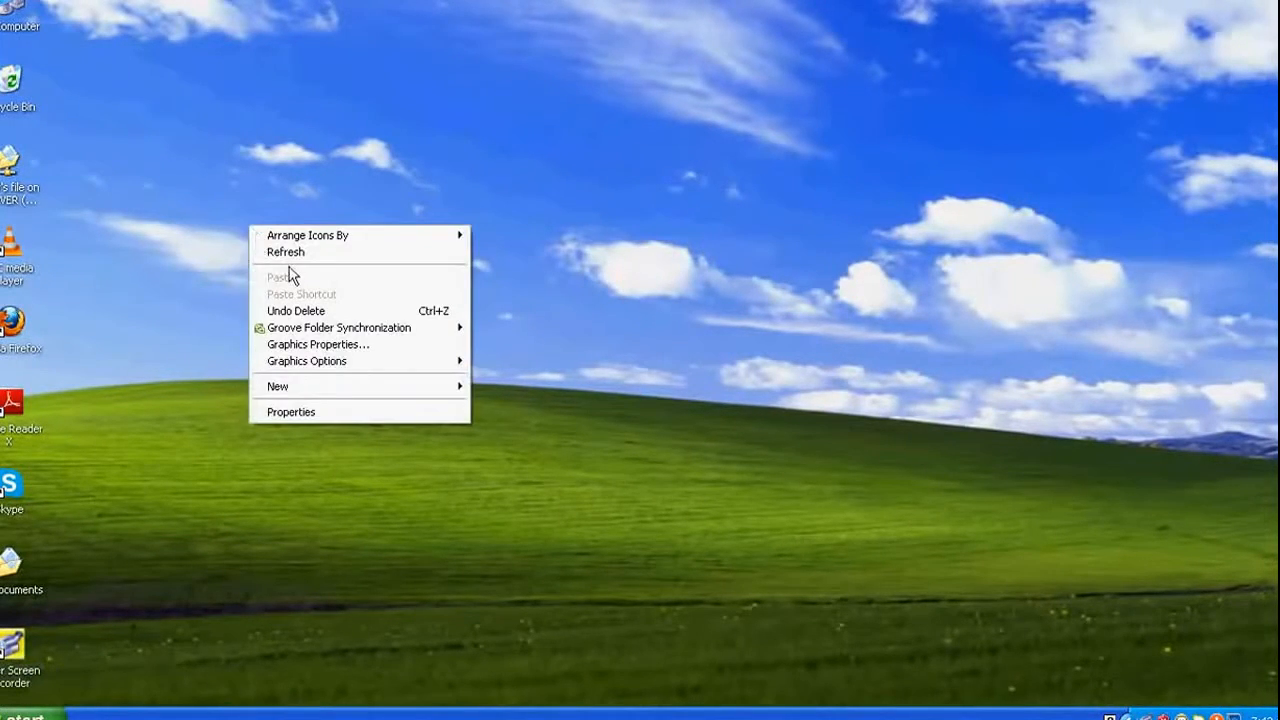
left_click(290, 253)
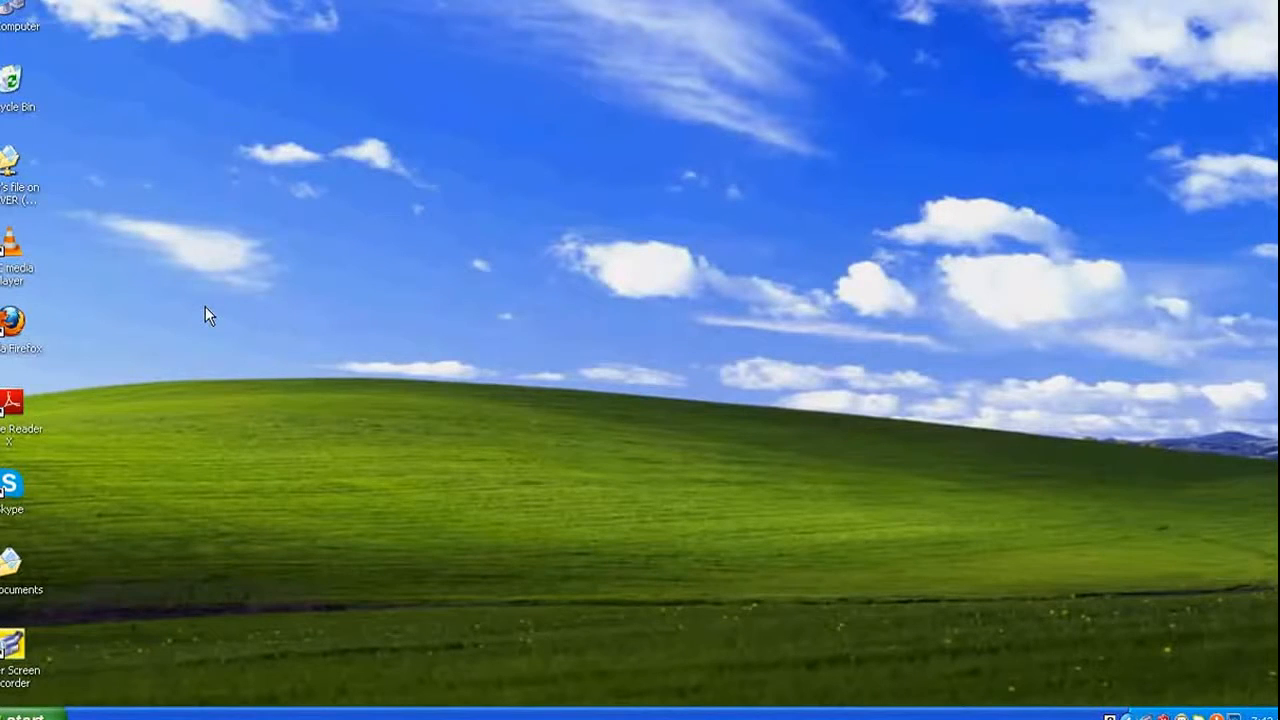
left_click(16, 343)
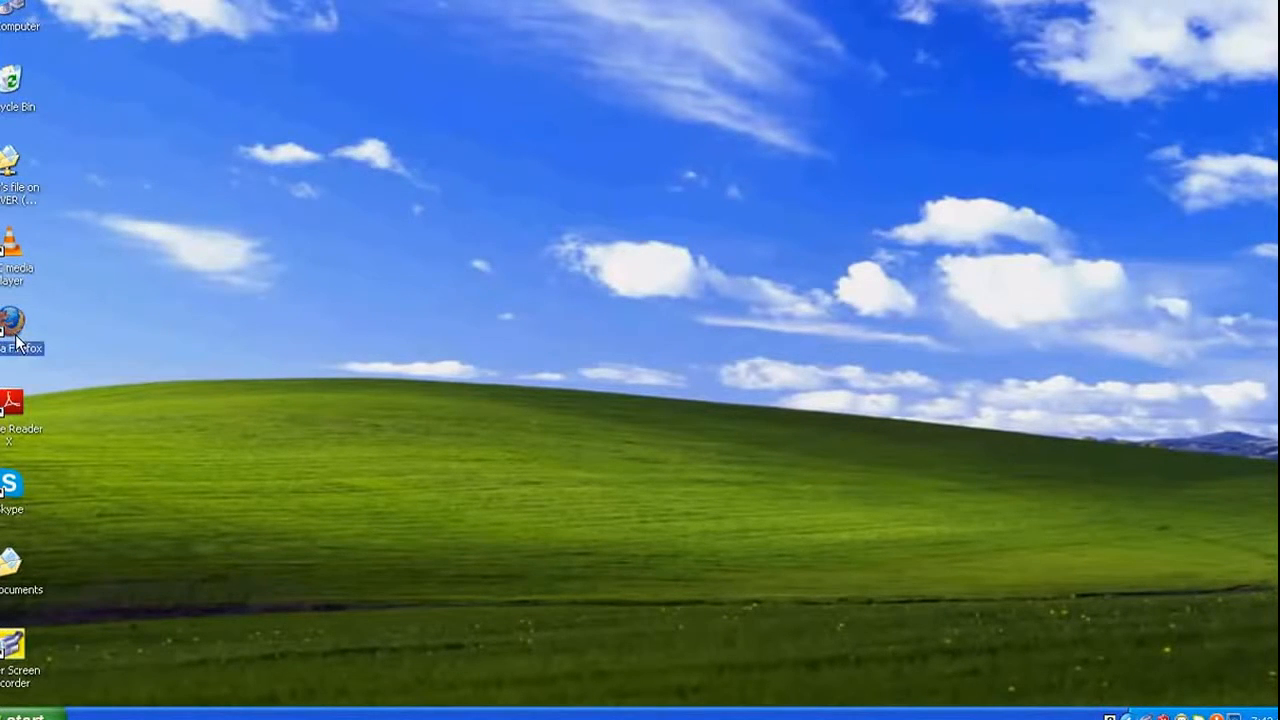
Launch Firefox and load the DSL router admin address 192.168.1.1.
double_click(16, 343)
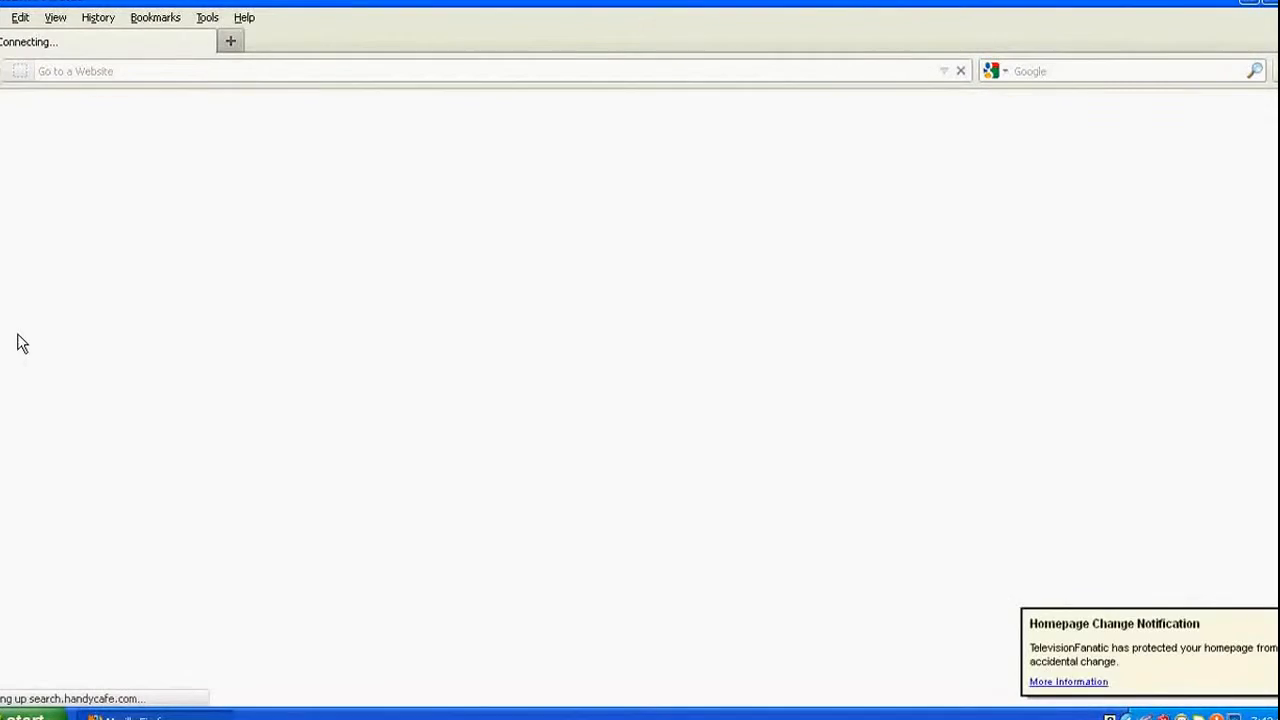
left_click(1251, 610)
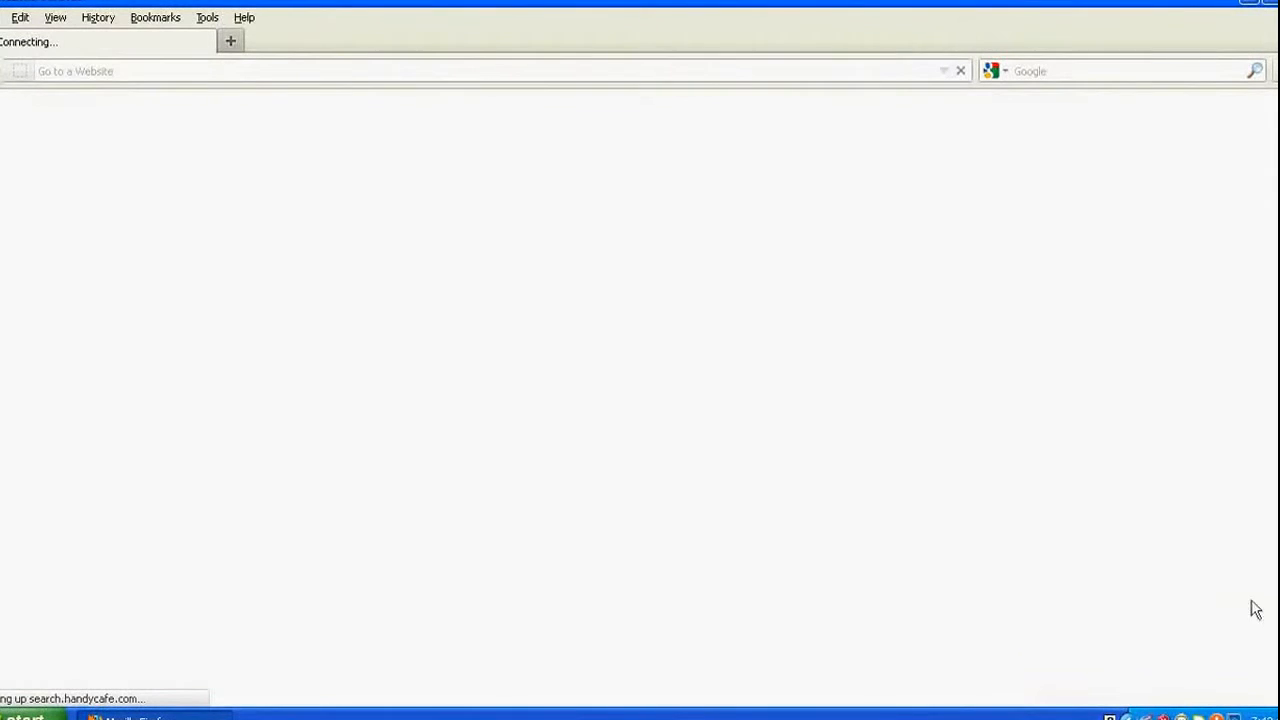
left_click(312, 74)
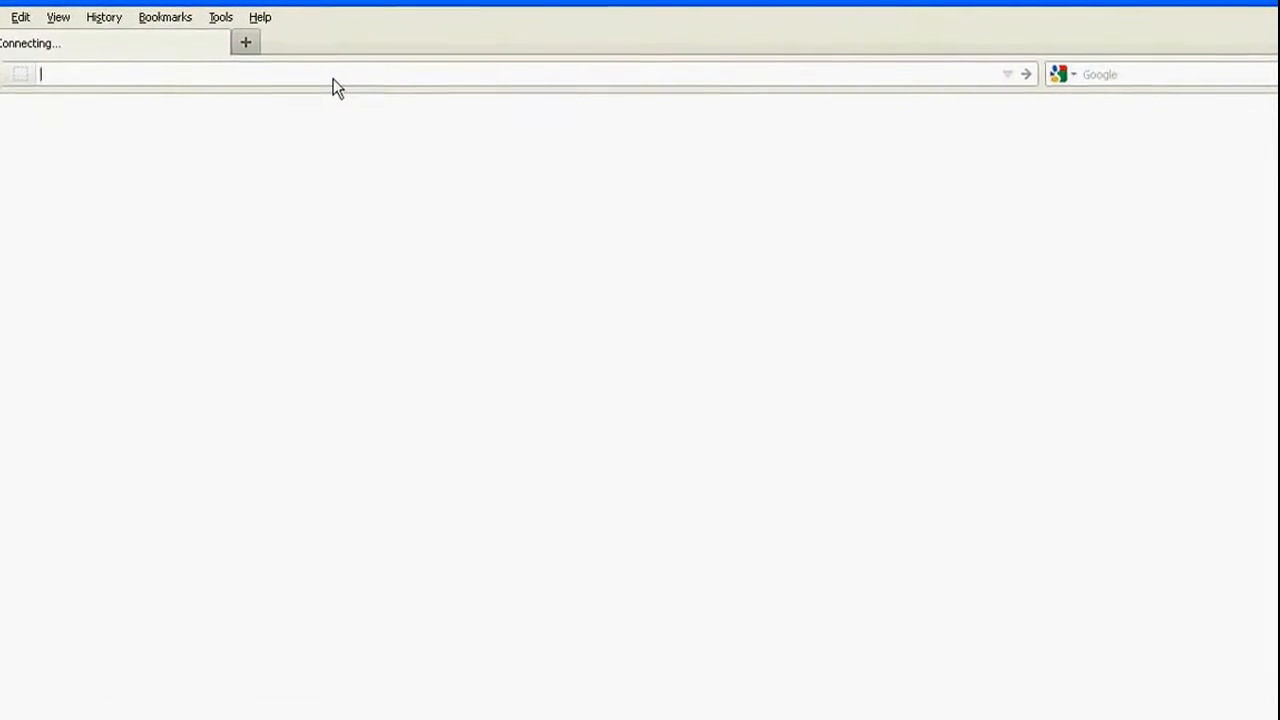
type("192.1")
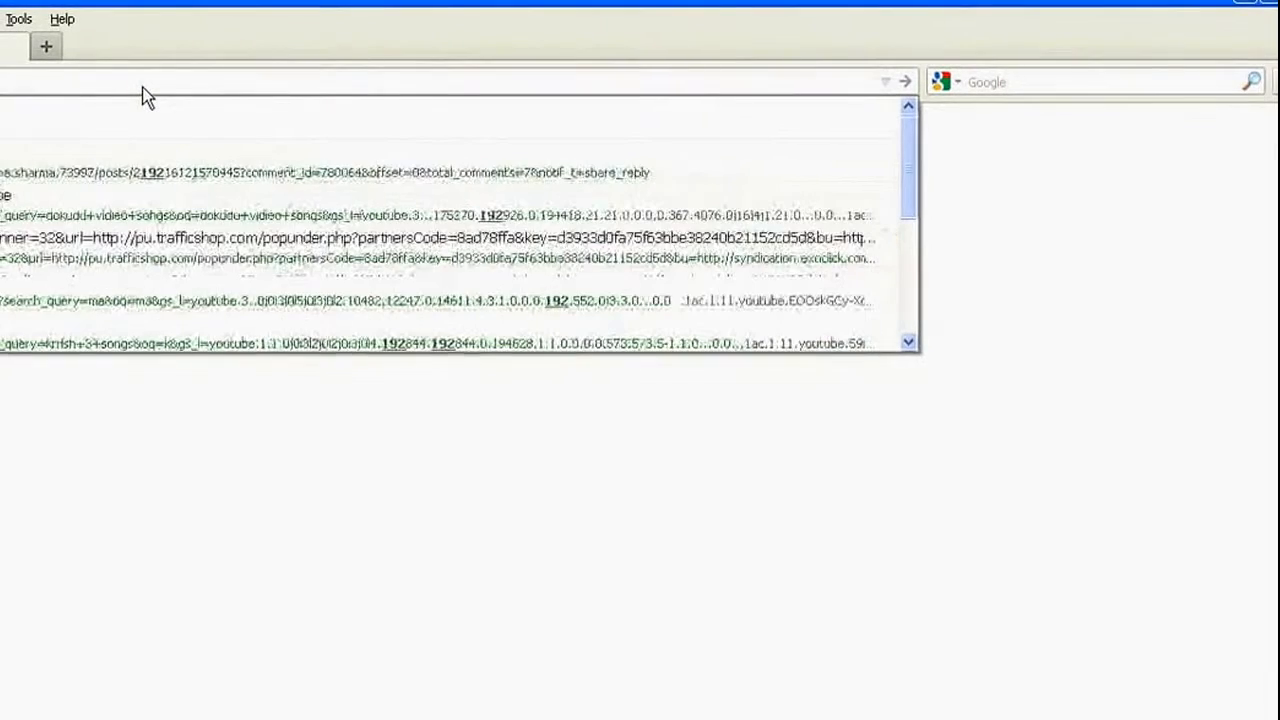
key("Return")
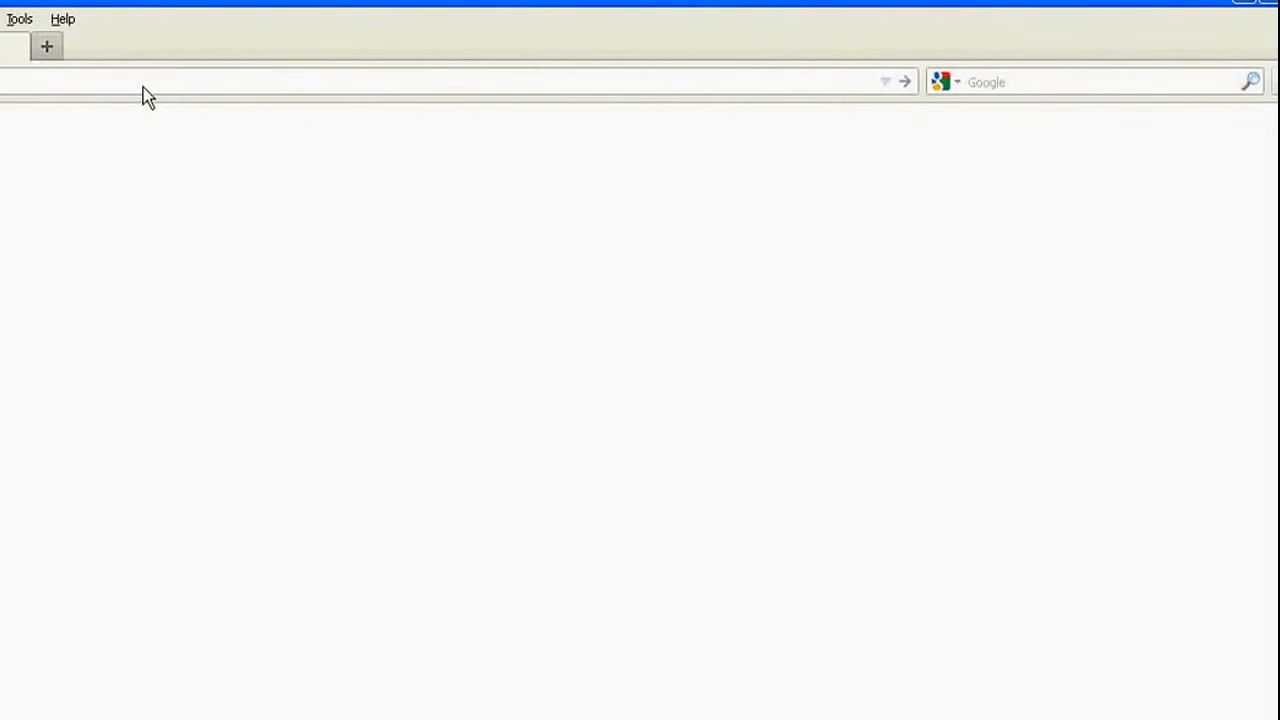
left_click(143, 87)
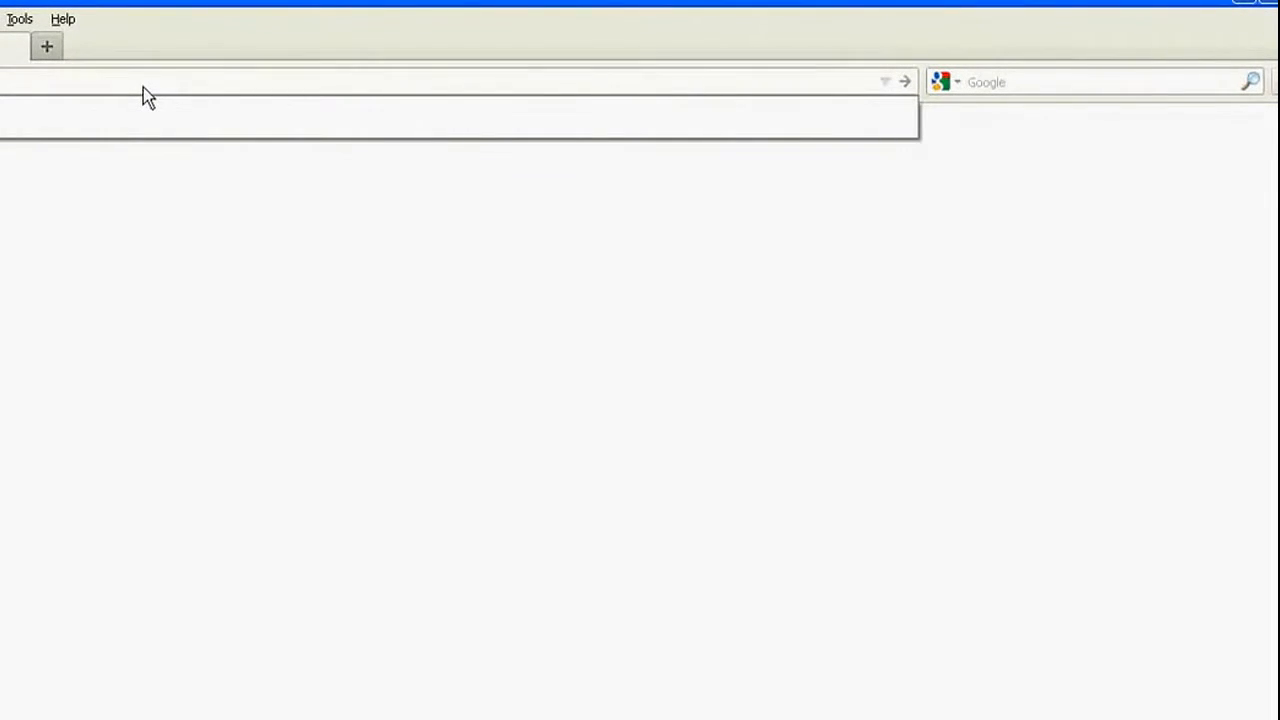
key("Return")
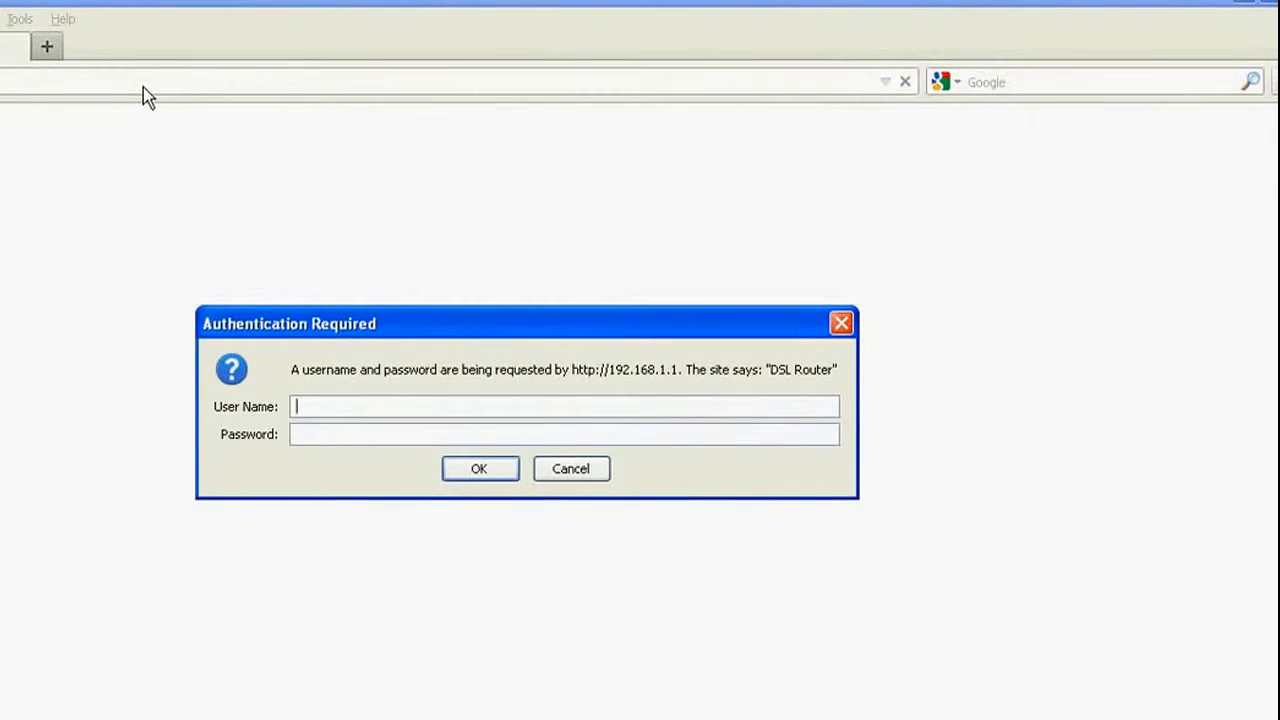
Log in to the router with user name admin and the router password.
type("admin")
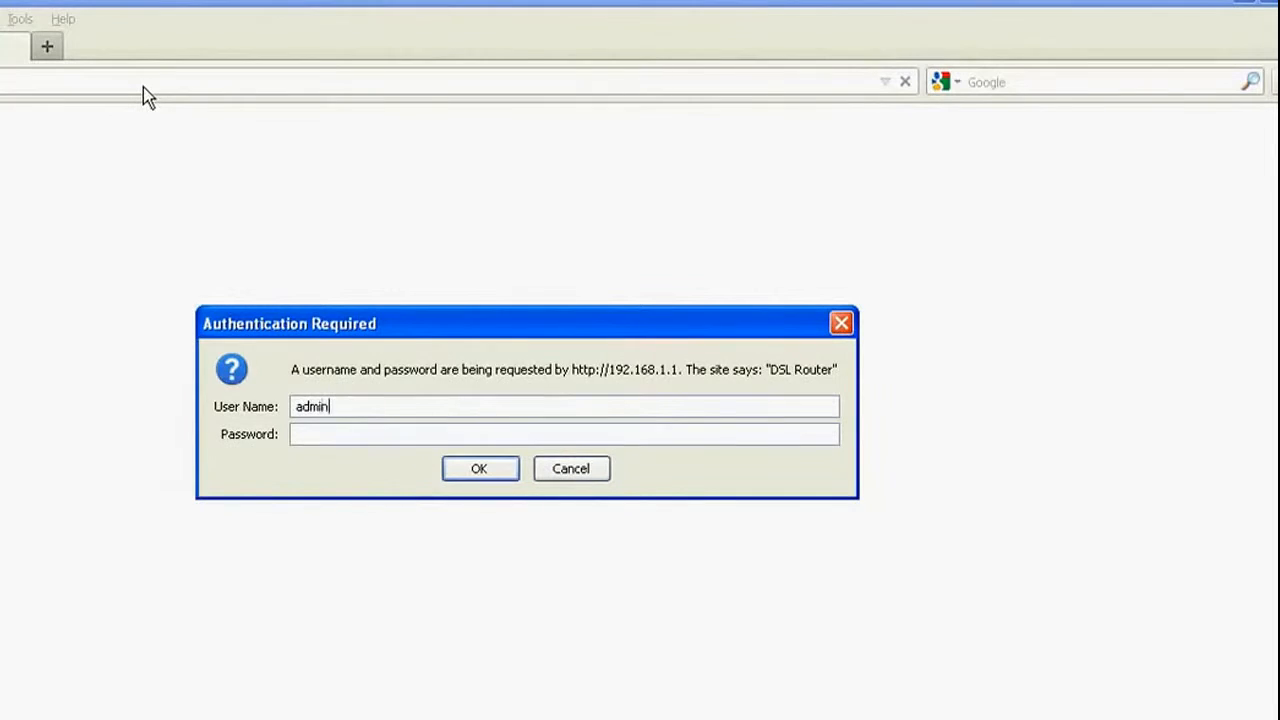
left_click(312, 436)
type("admin")
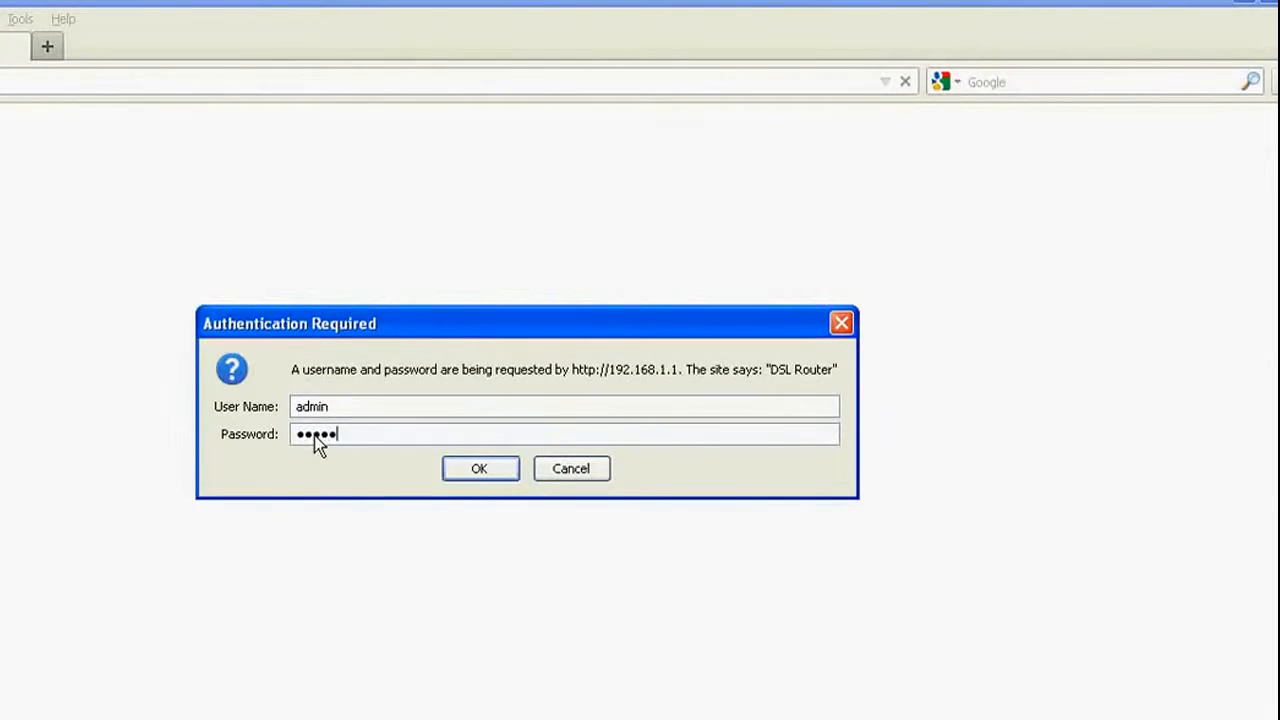
key("Return")
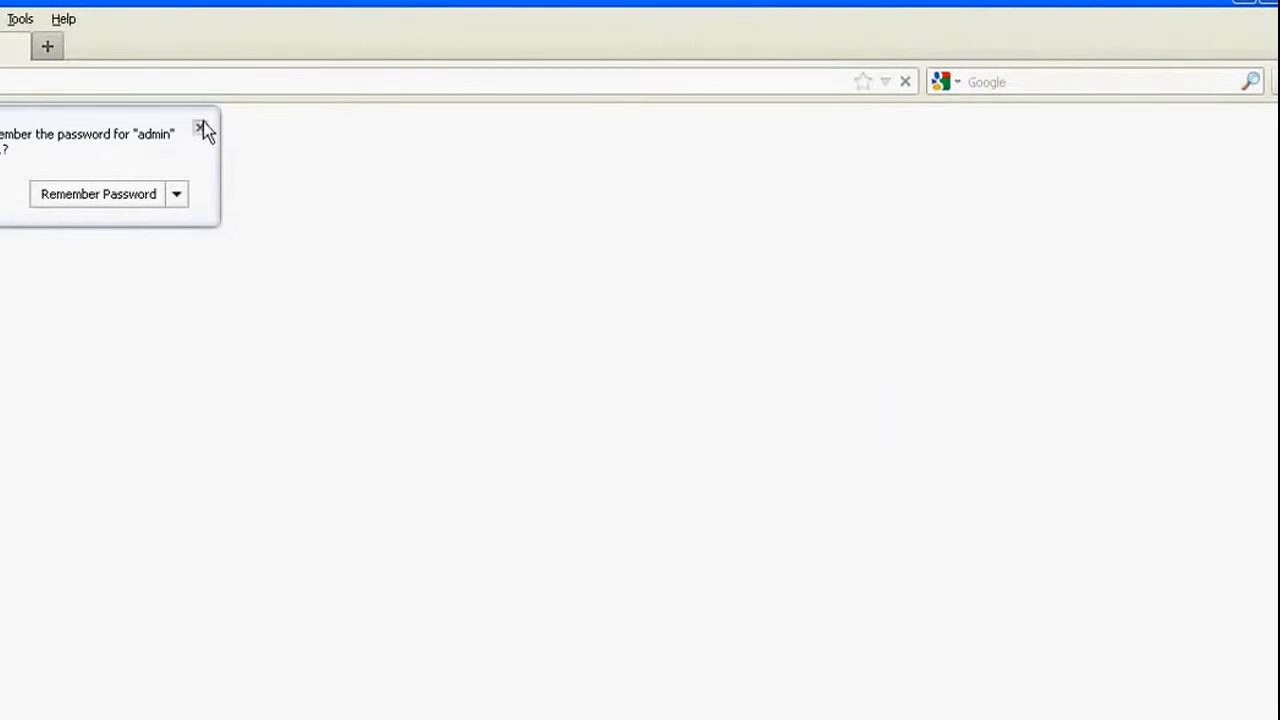
Dismiss the save-password bar and add a new WAN interface from WAN Setup.
left_click(201, 128)
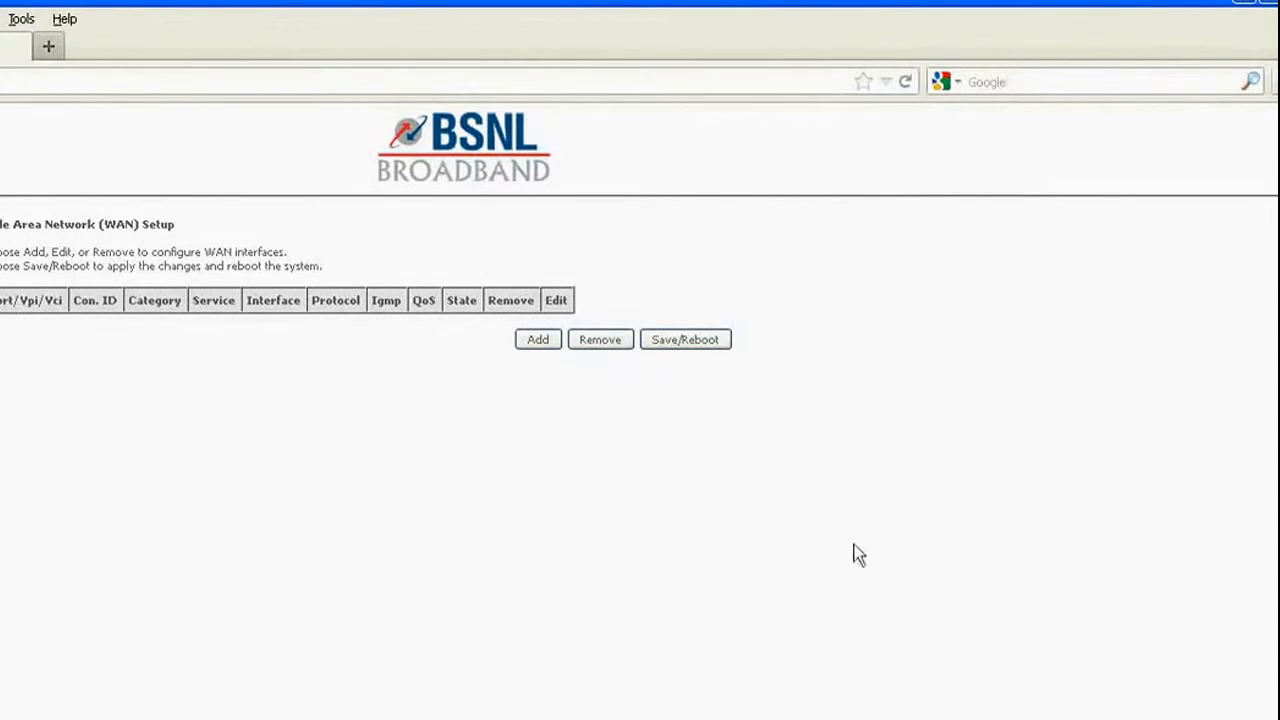
left_click(538, 340)
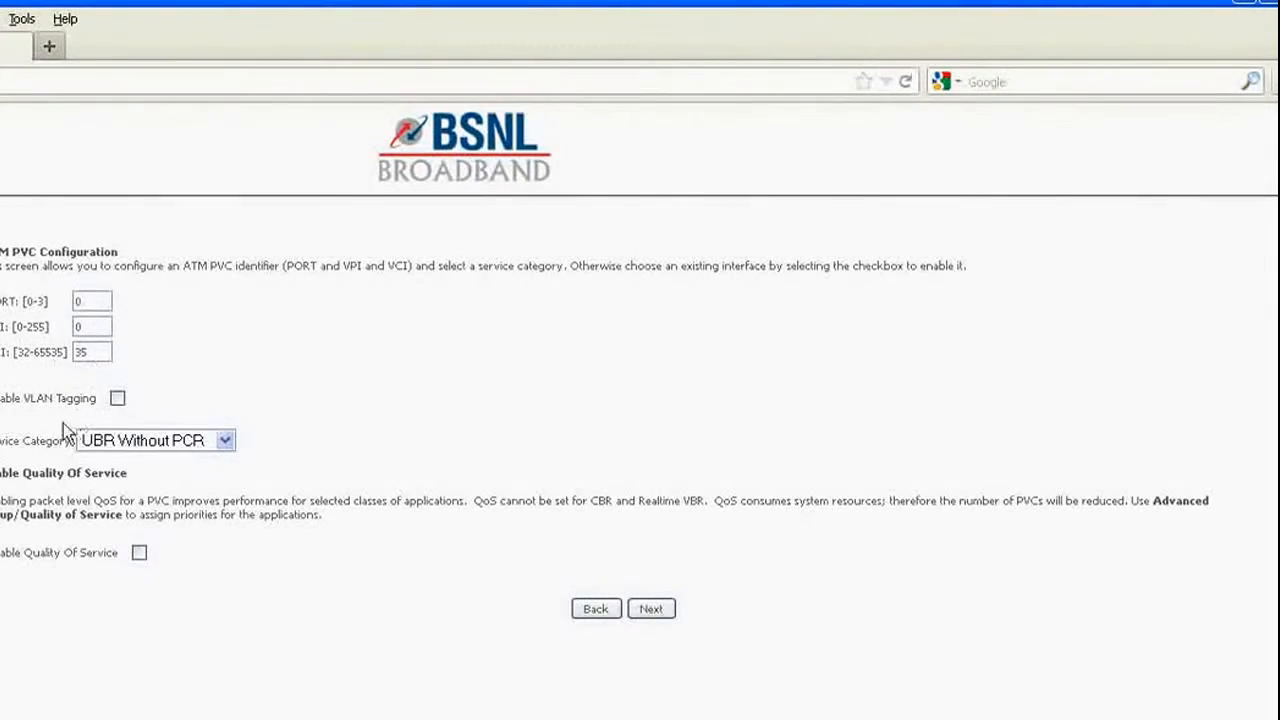
Keep service category UBR Without PCR on PORT 0, VPI 0, VCI 35 and submit.
left_click(145, 445)
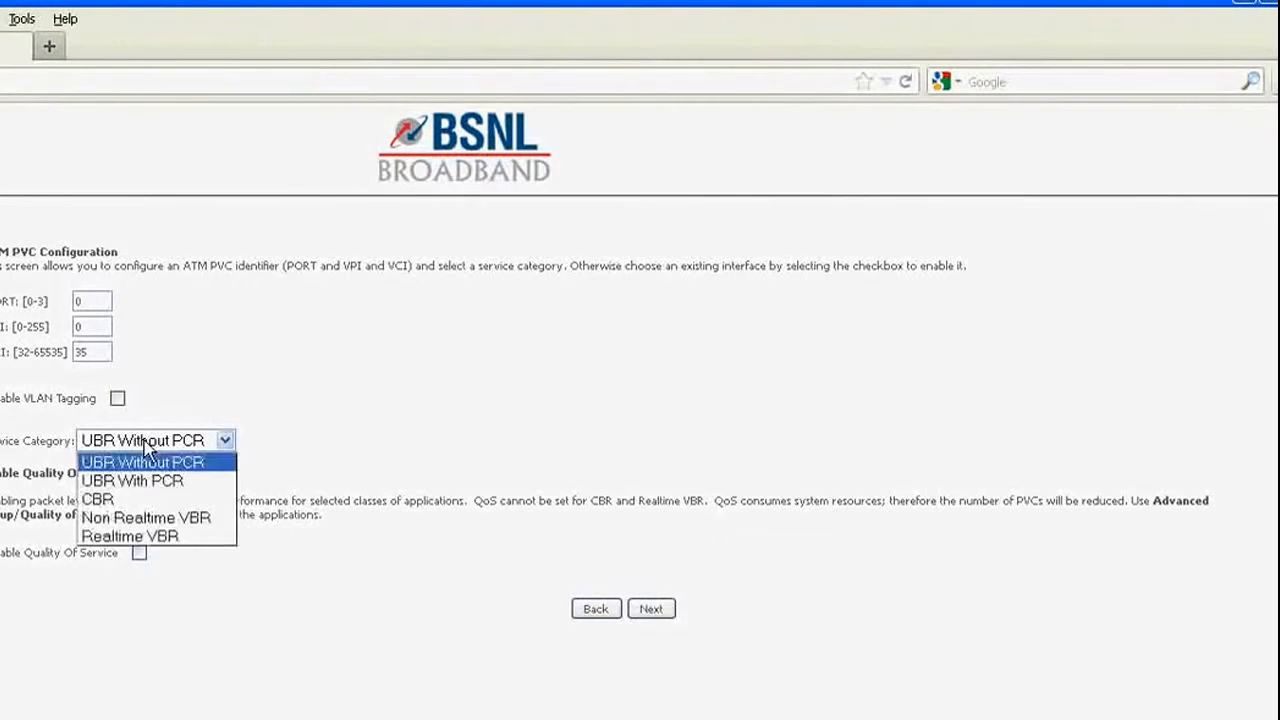
left_click(147, 450)
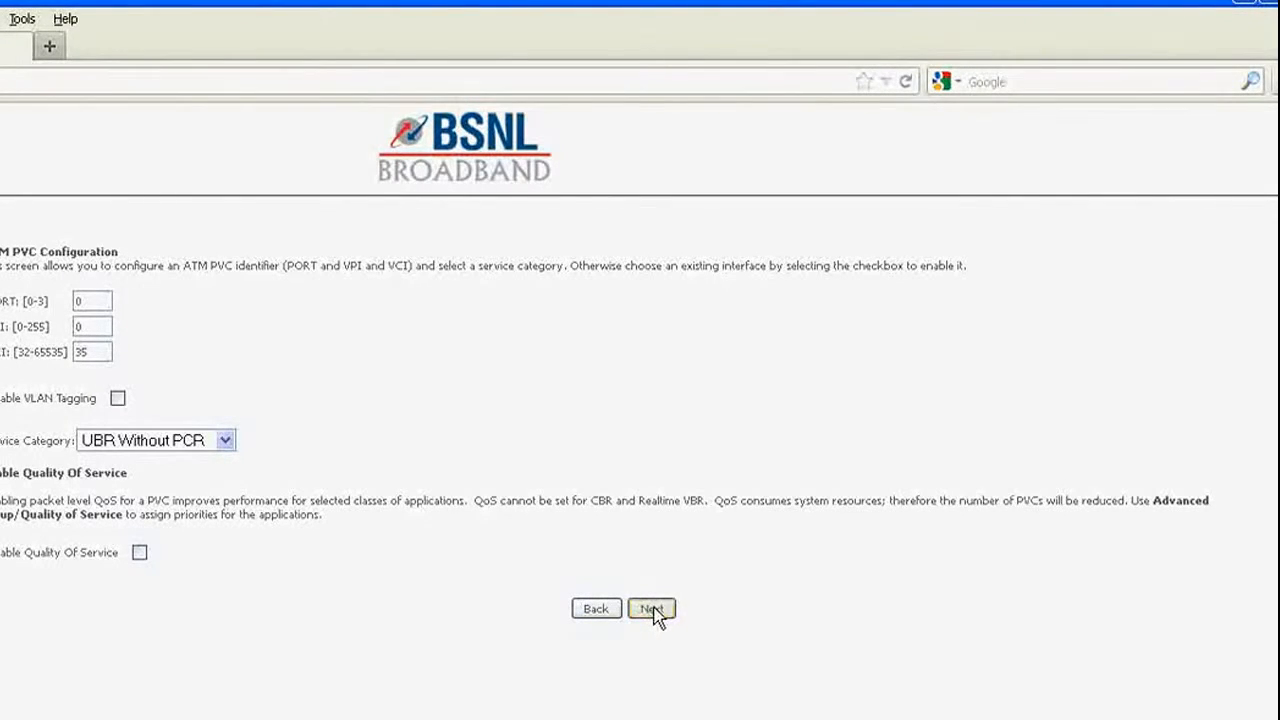
left_click(651, 609)
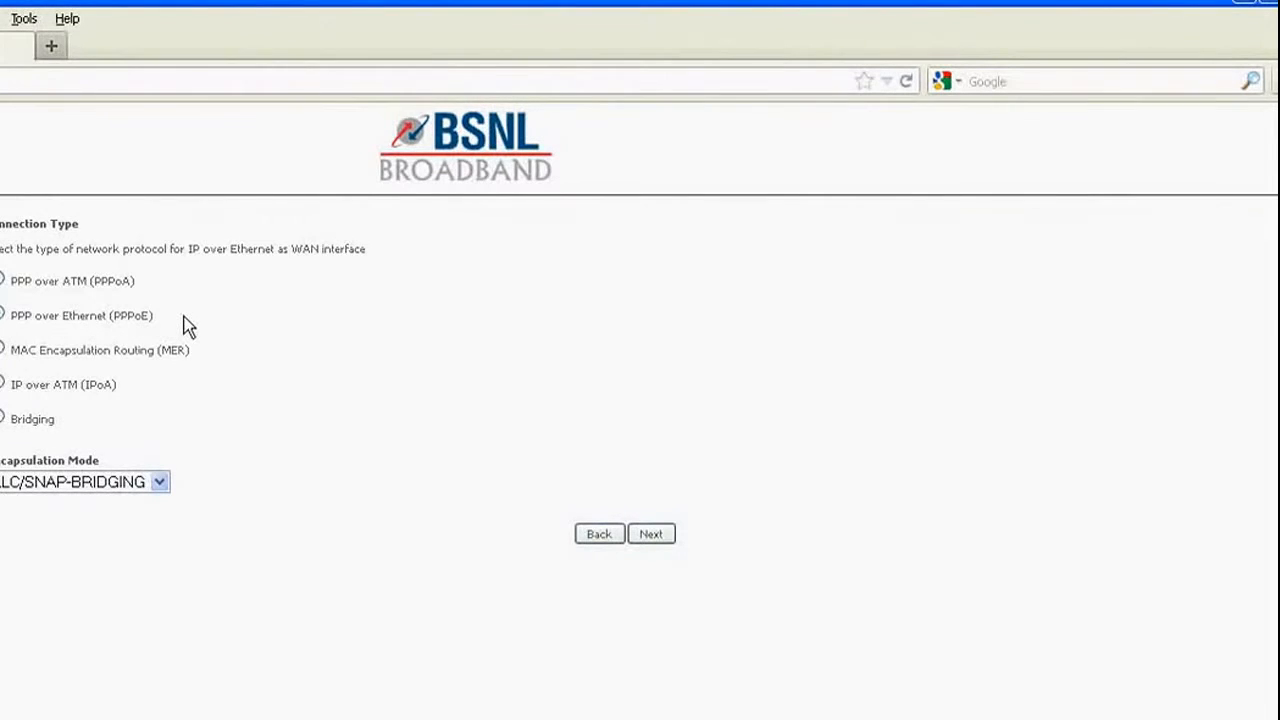
Keep LLC/SNAP-BRIDGING encapsulation and continue to the PPP Username and Password page.
left_click(27, 487)
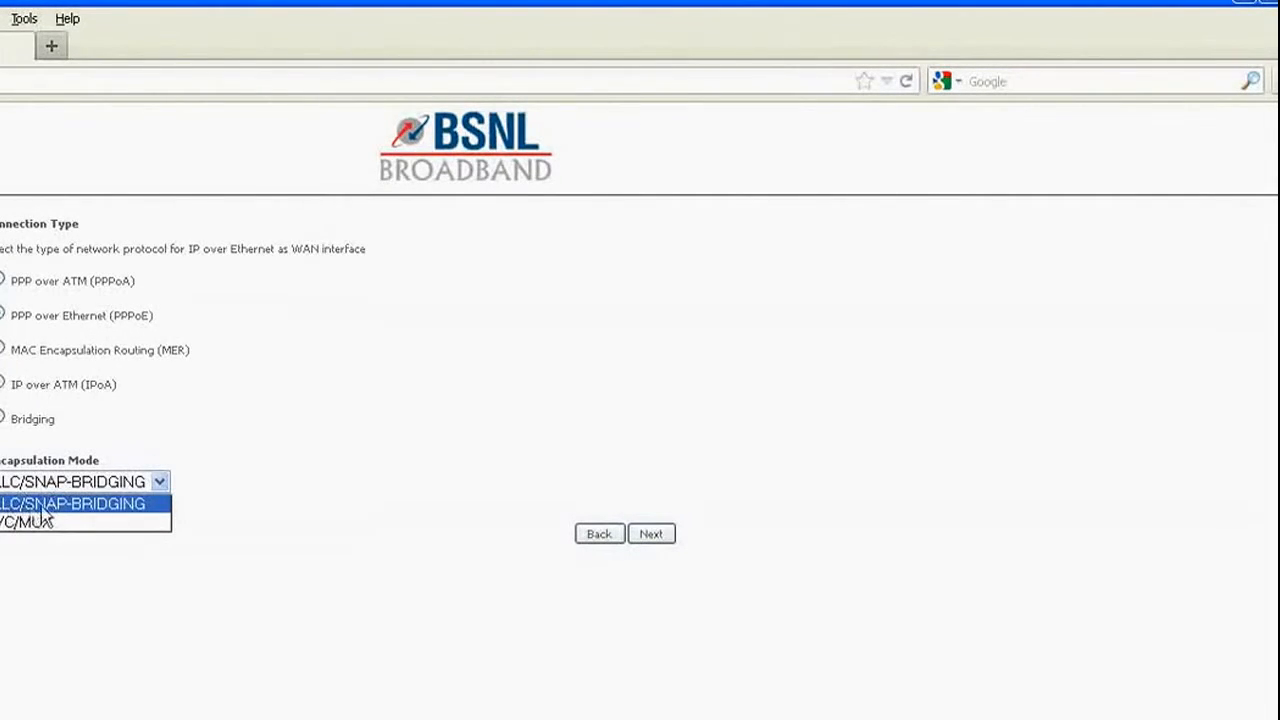
left_click(98, 504)
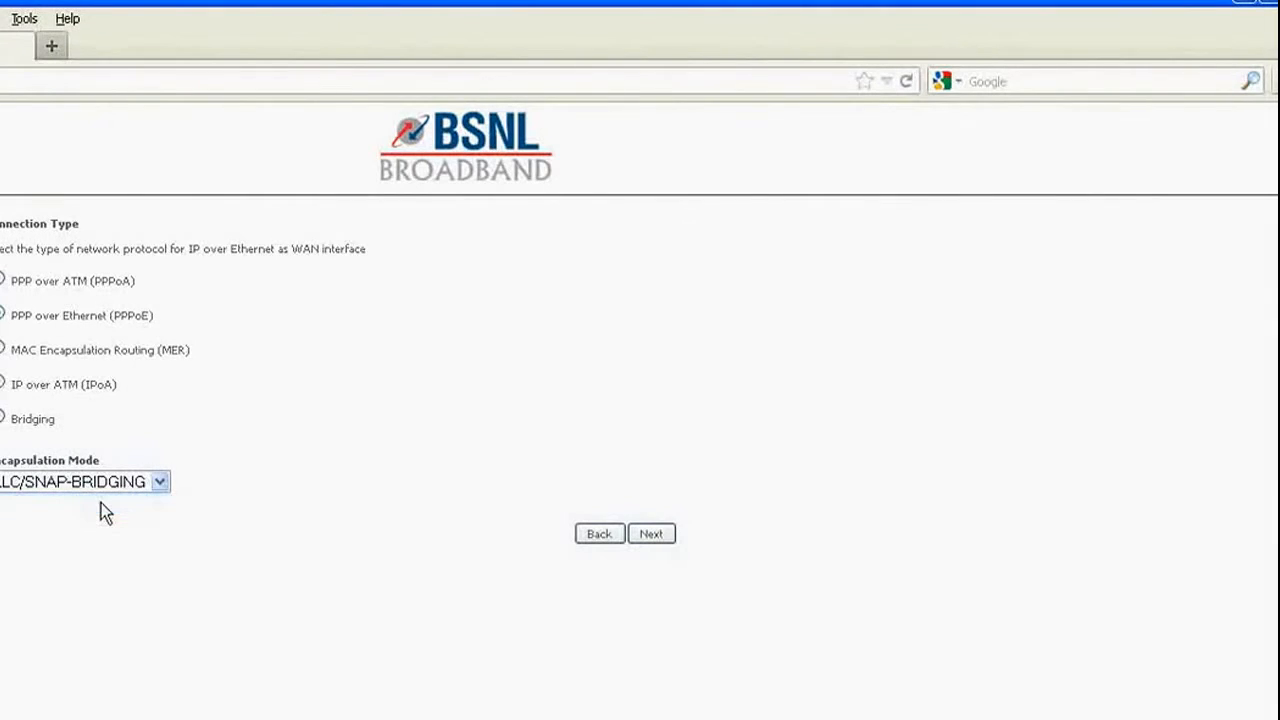
left_click(655, 535)
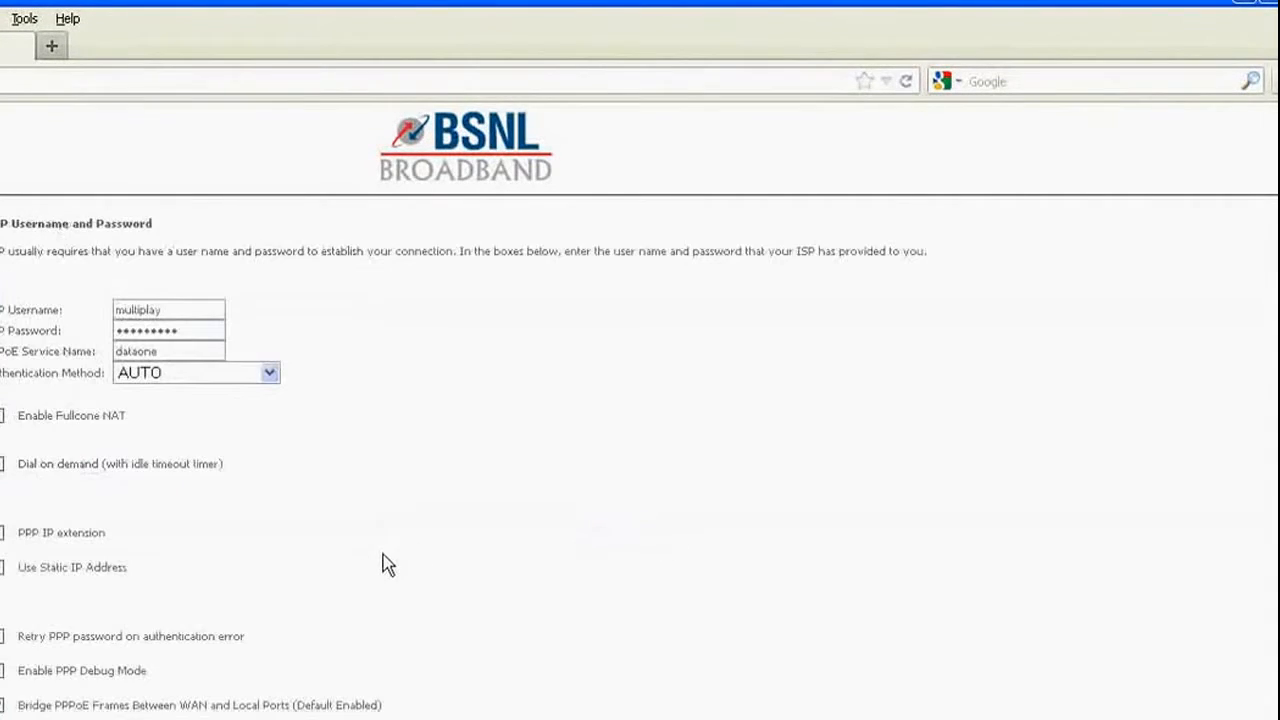
Replace the PPPoE username with the account username, re-enter the password, and set service name bsnl.
left_click(172, 317)
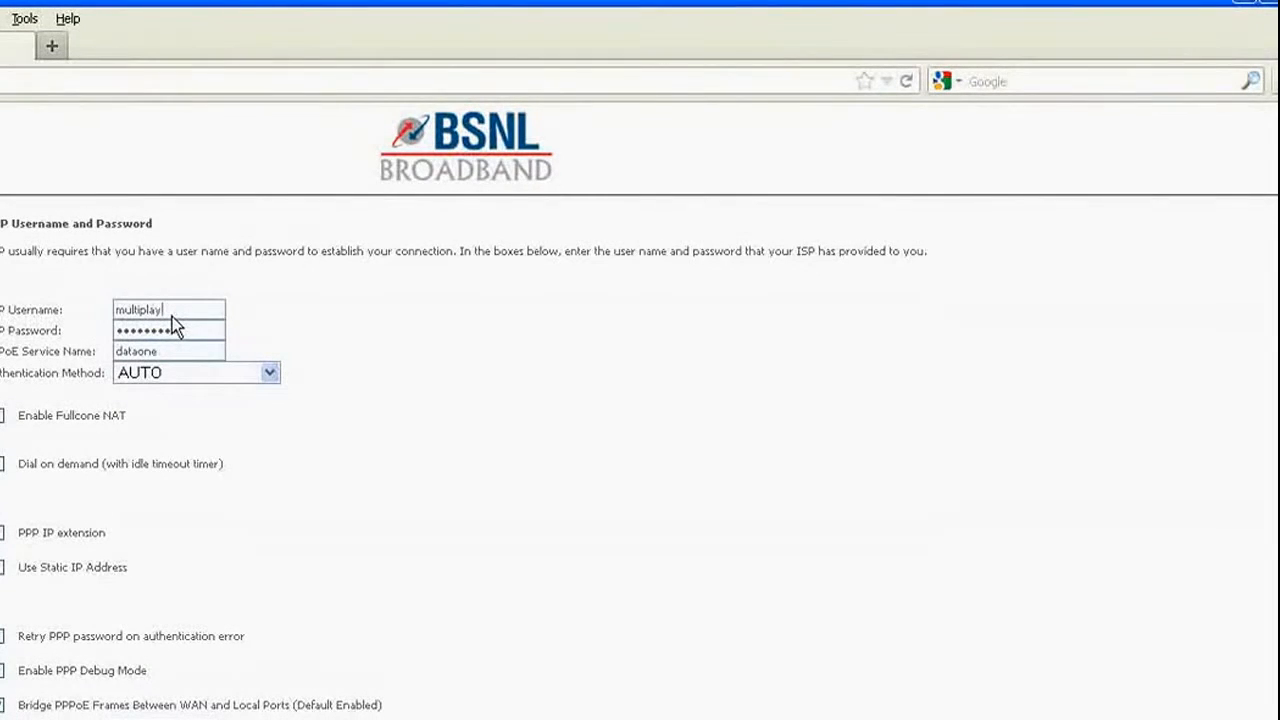
key("BackSpace")
key("BackSpace")
key("BackSpace")
key("BackSpace")
key("BackSpace")
key("BackSpace")
key("BackSpace")
key("BackSpace")
key("BackSpace")
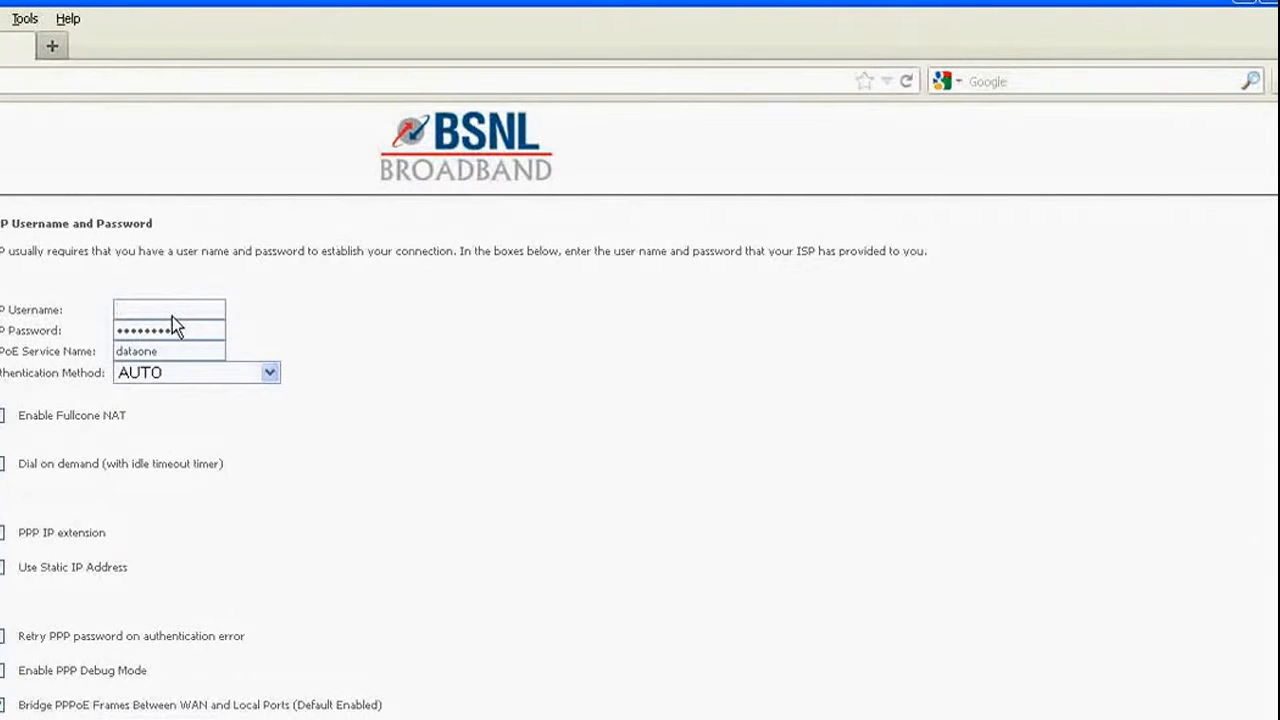
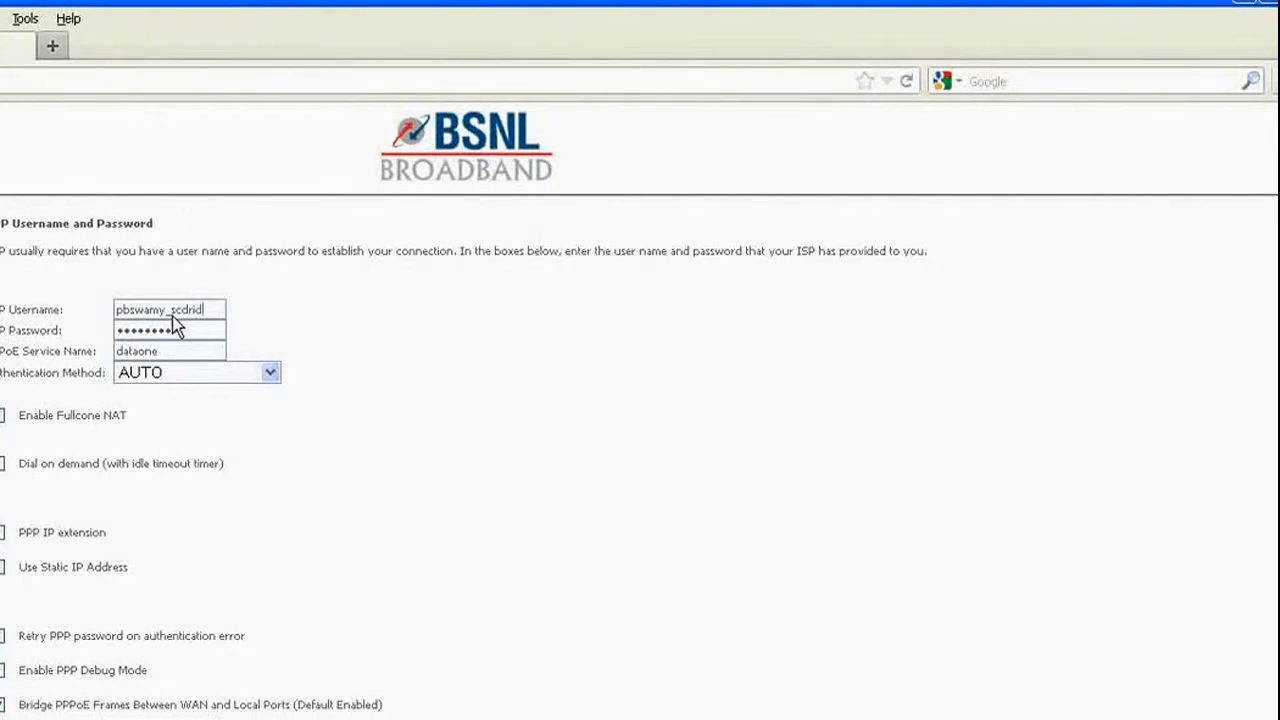
key("Tab")
type("****")
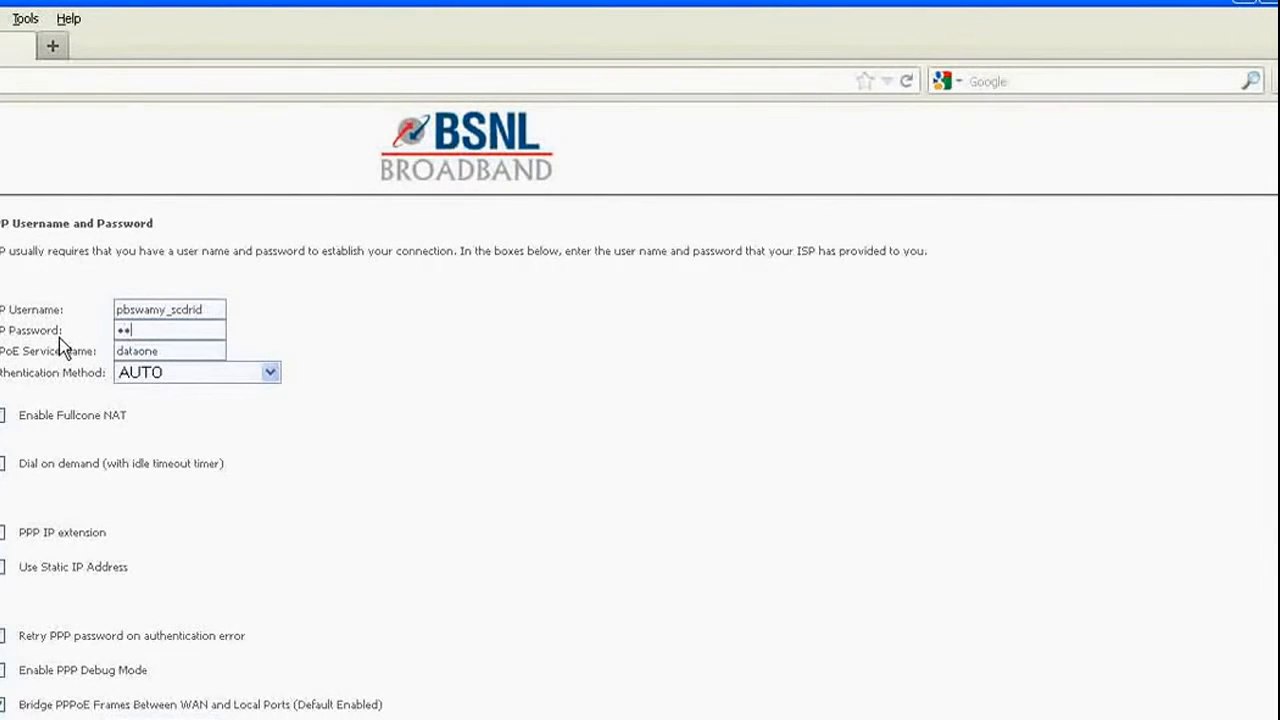
type("****")
left_click(166, 354)
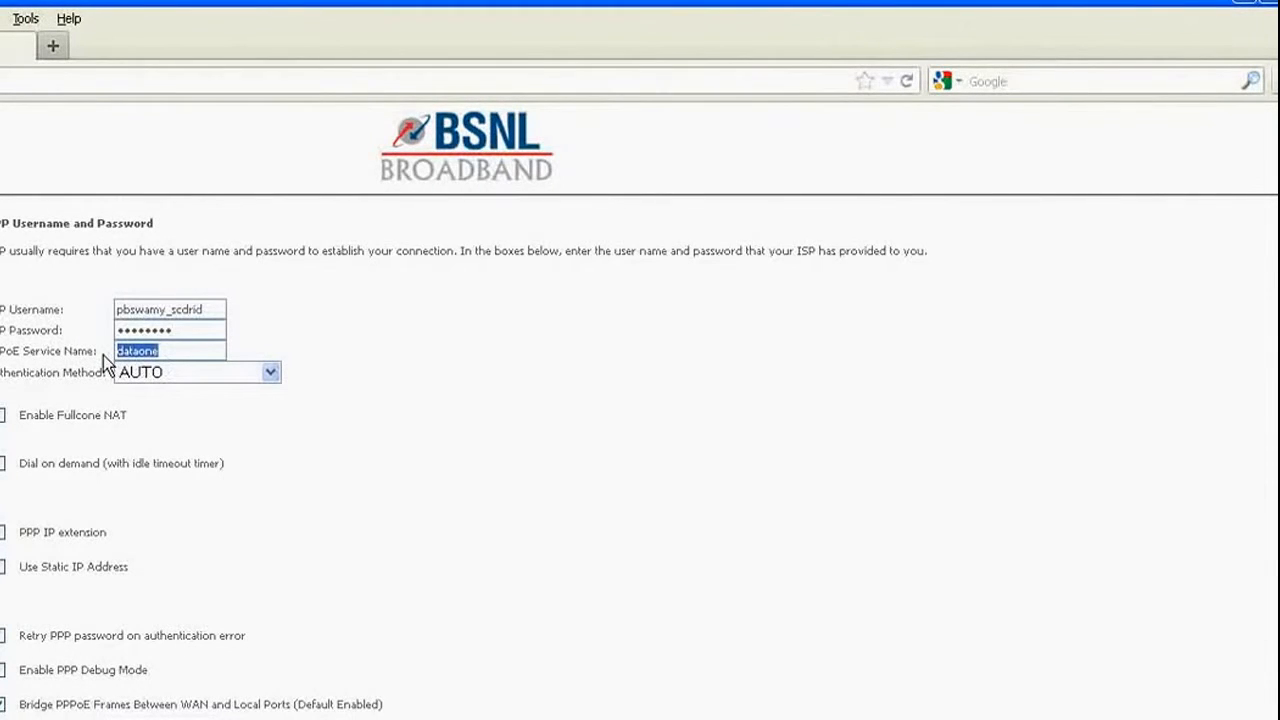
type("bs")
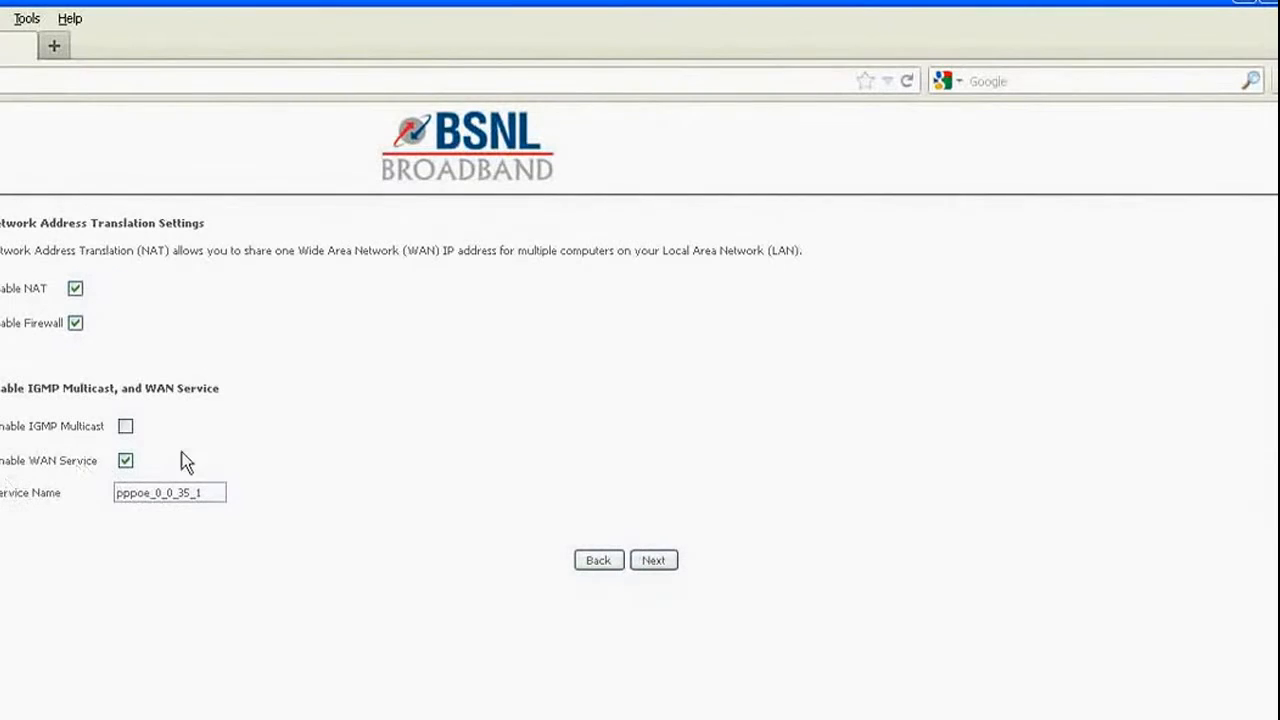
Accept the NAT page, save the PPPoE WAN connection pppoe_0_0_35_1, and reboot the router.
left_click(658, 564)
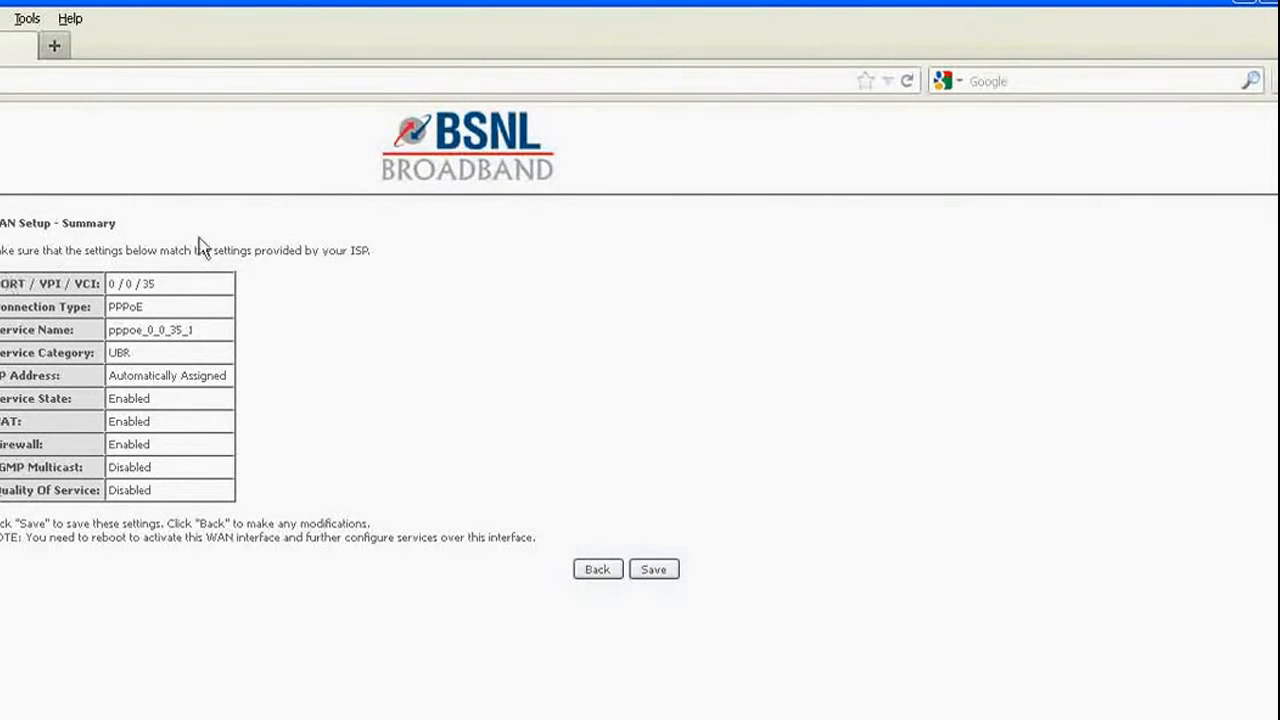
left_click(655, 570)
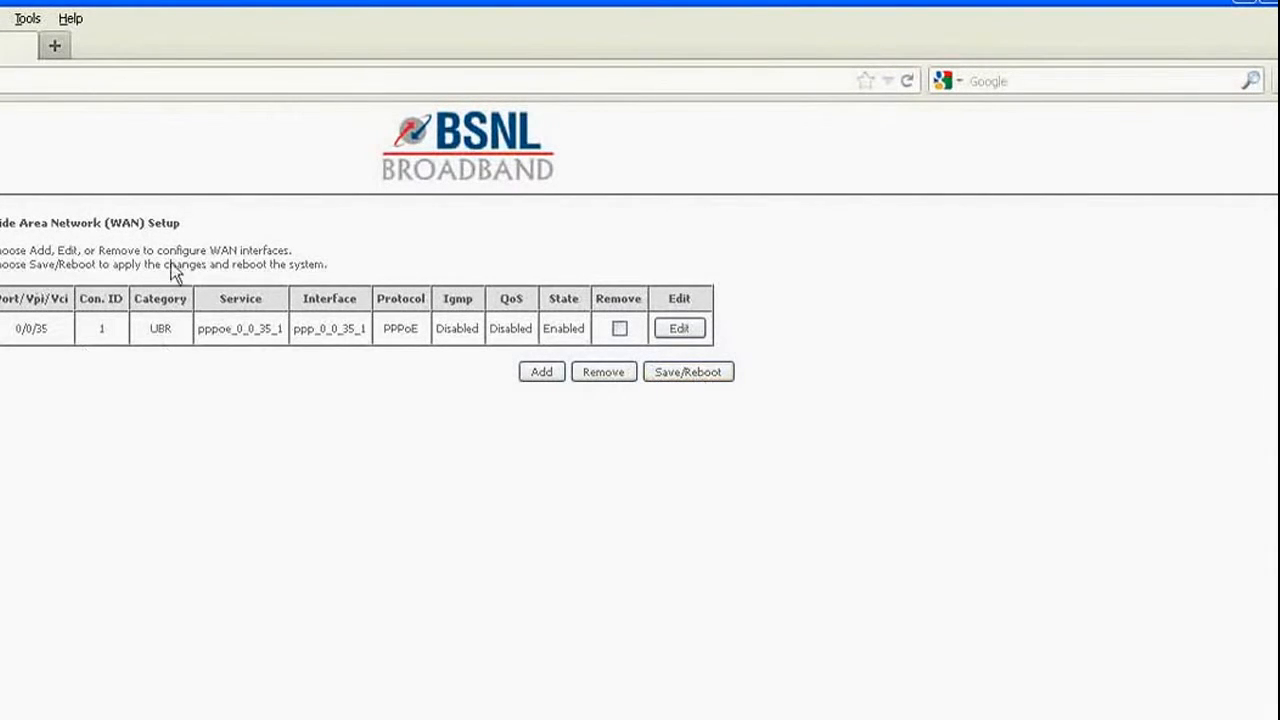
left_click(677, 373)
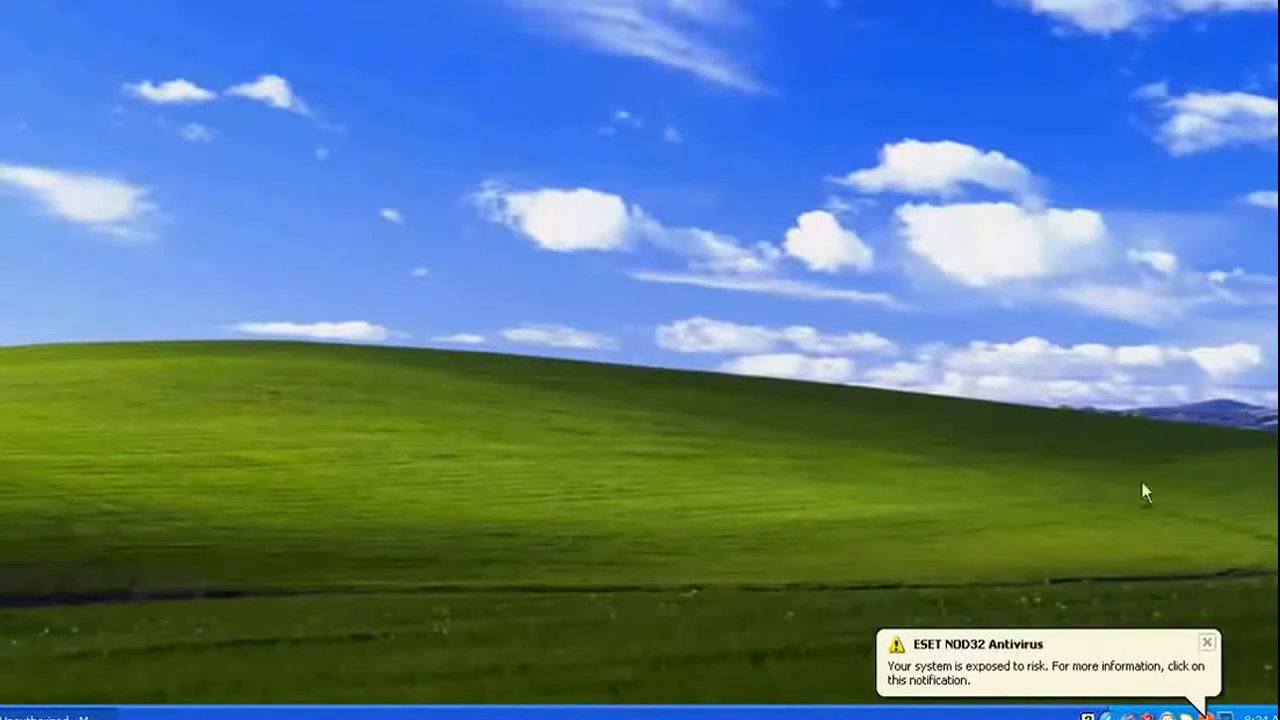
Close the ESET NOD32 risk warning balloon.
left_click(1207, 642)
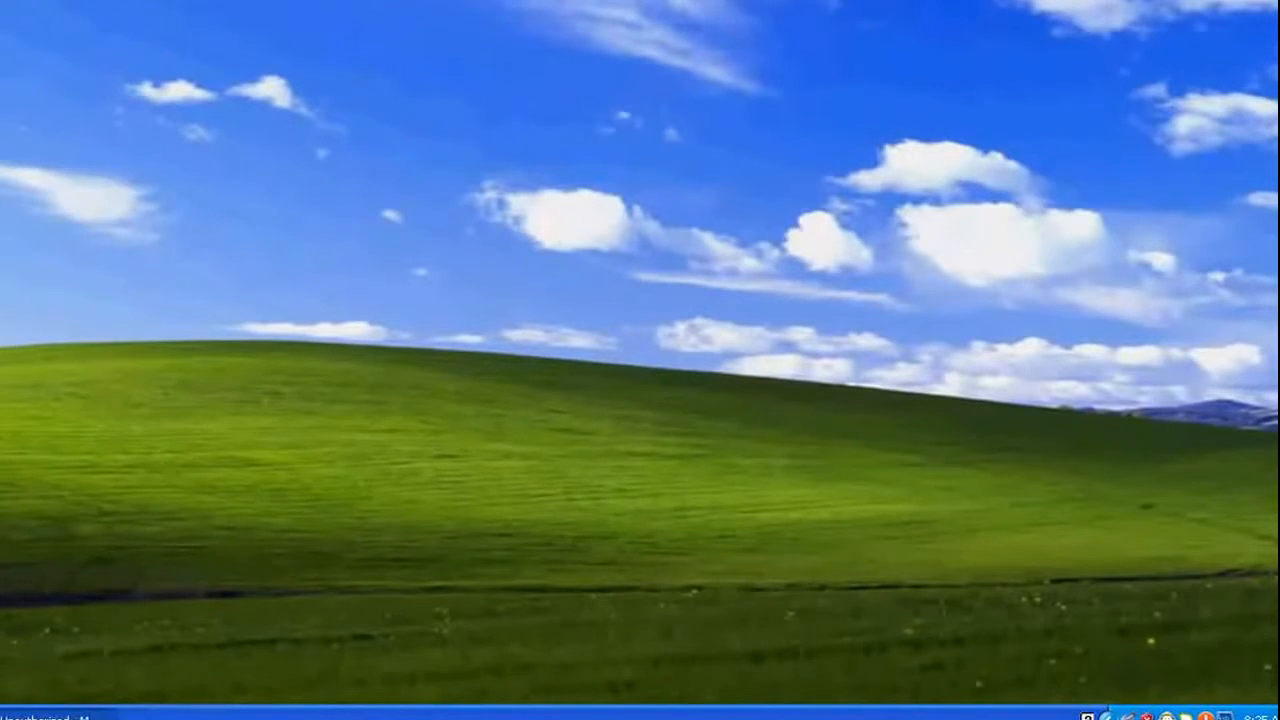
Restore Firefox and go to the D-Link router address 192.168.0.1.
left_click(57, 715)
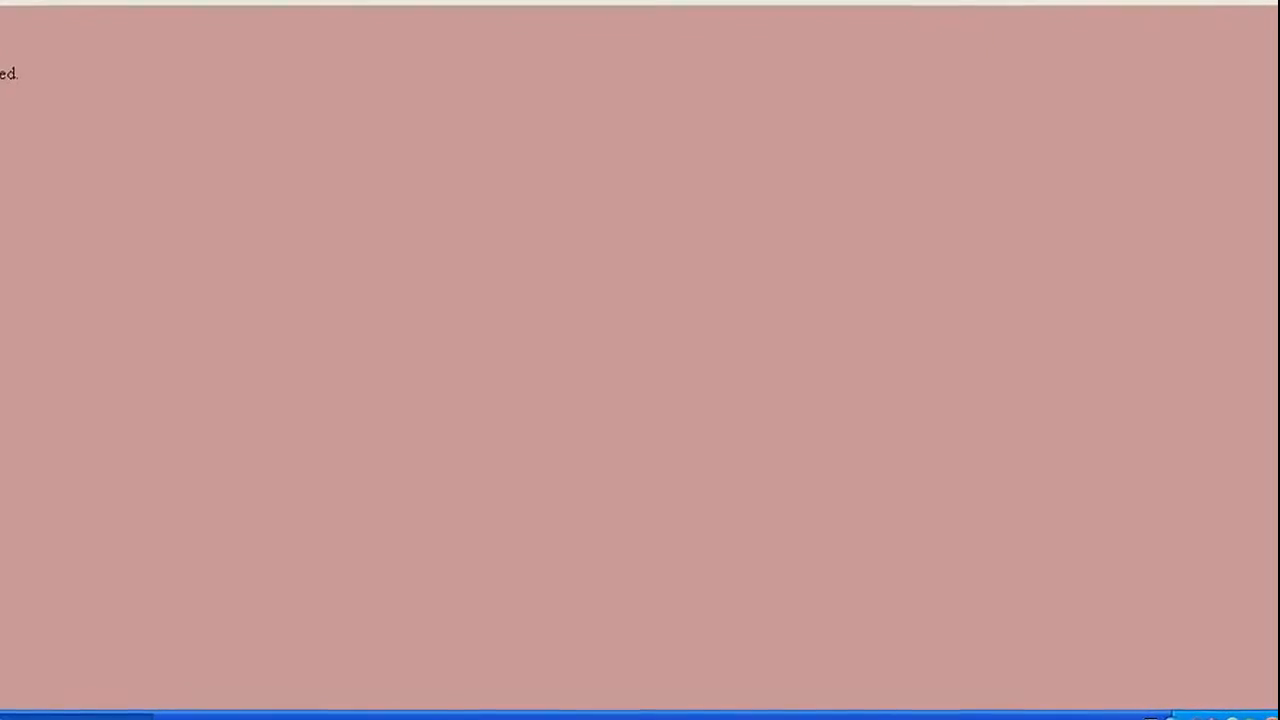
type("192")
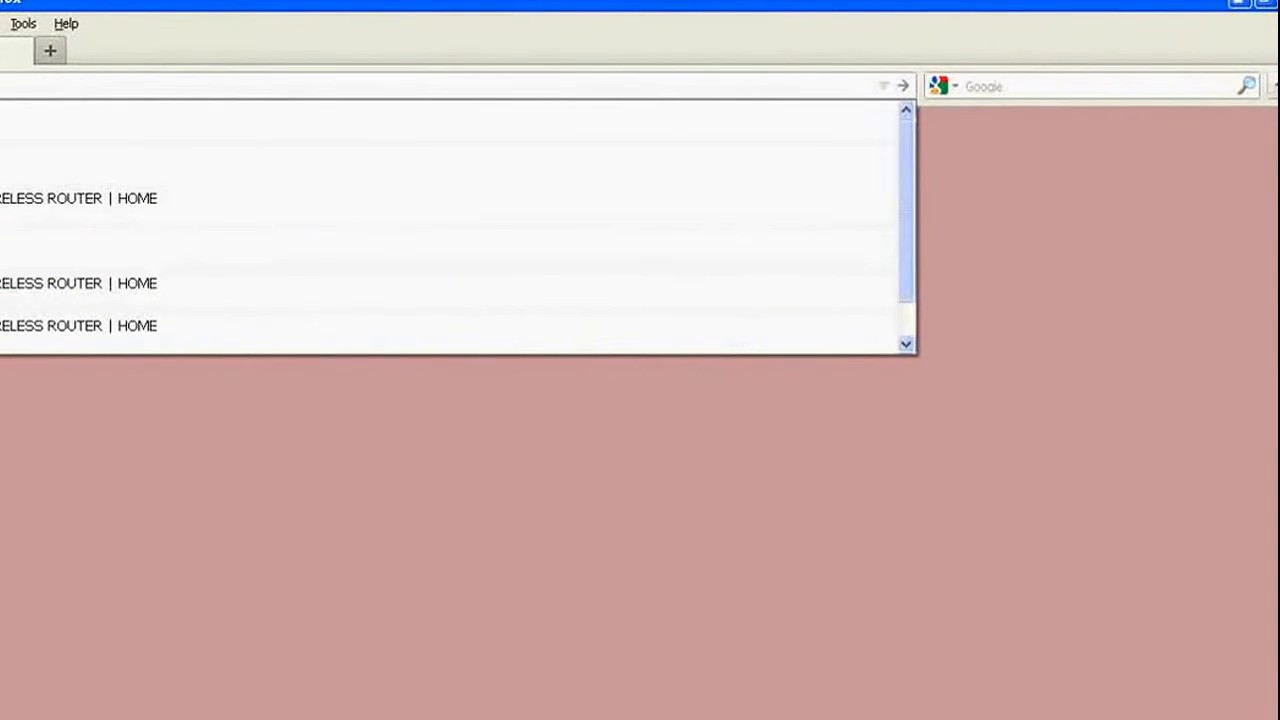
type(".")
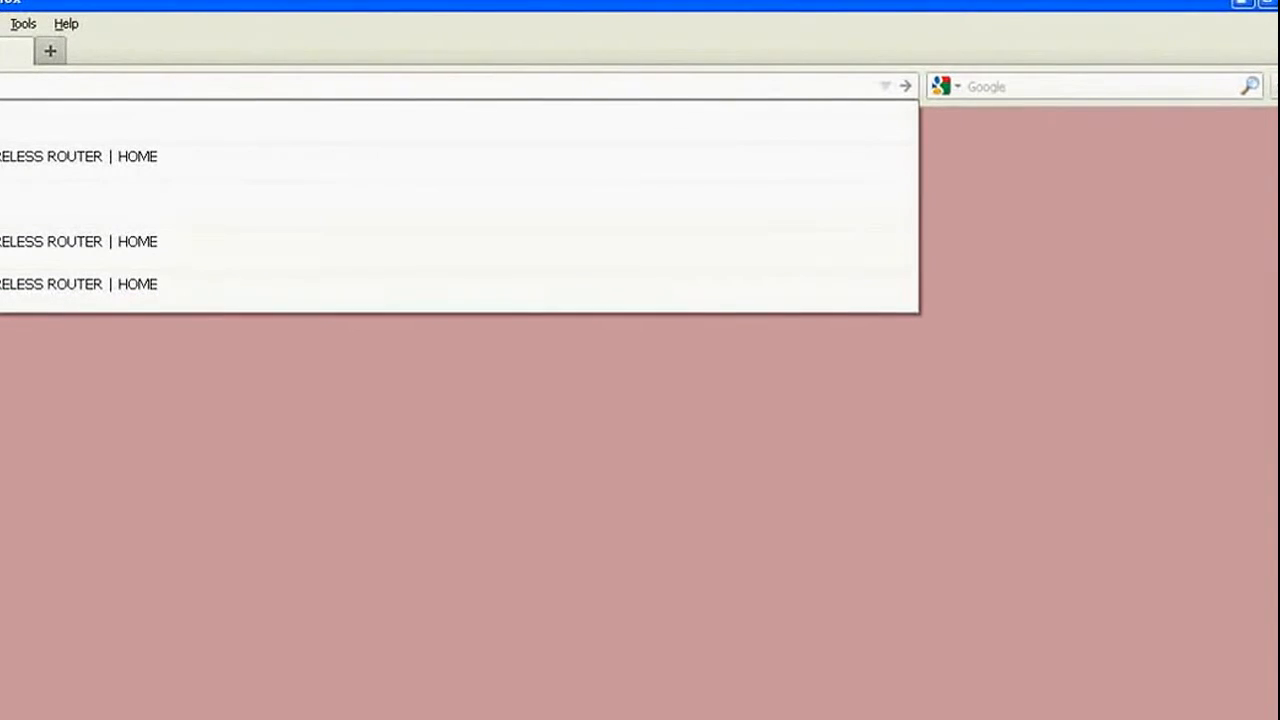
key("Return")
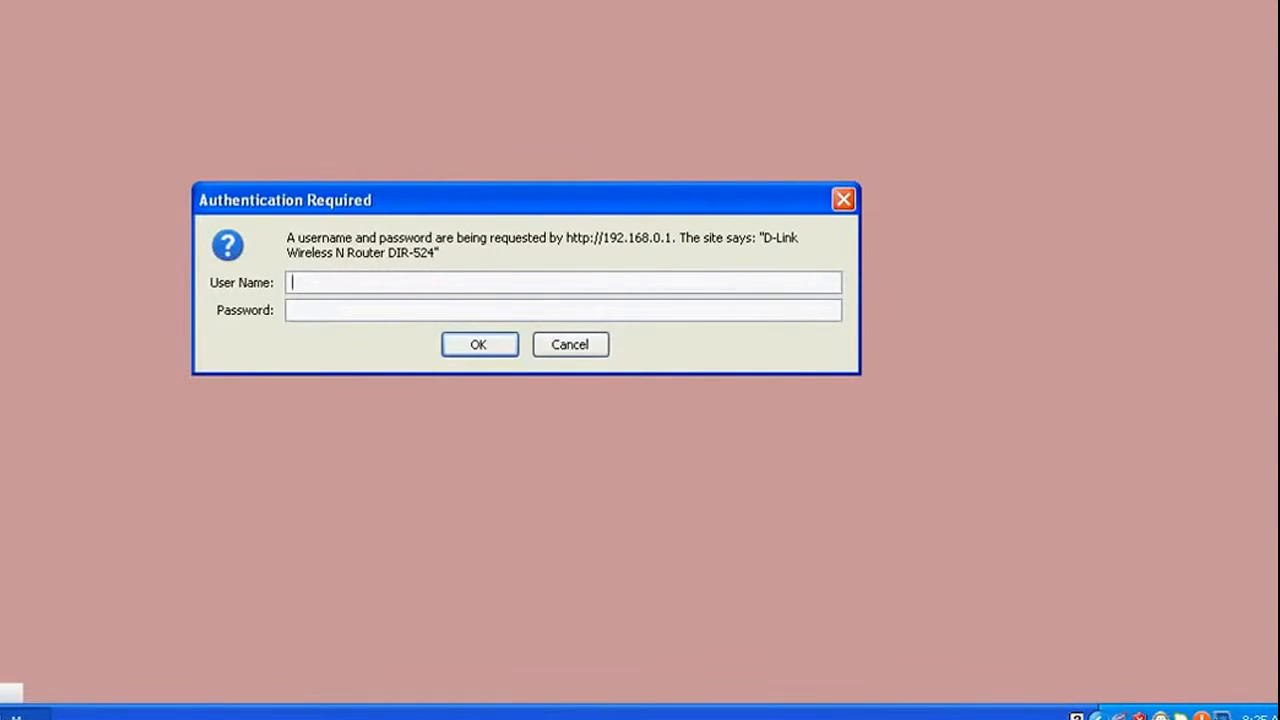
Log in to the D-Link DIR-524 as admin with a blank password.
type("dmin")
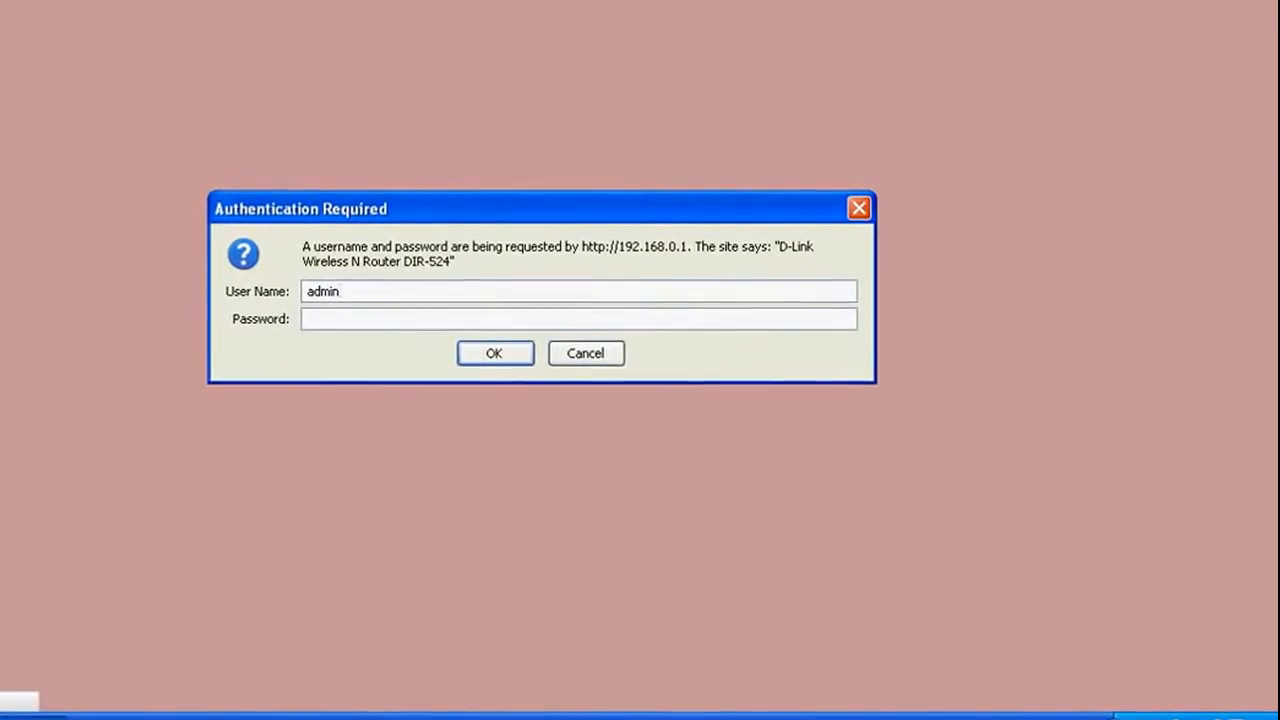
key("Return")
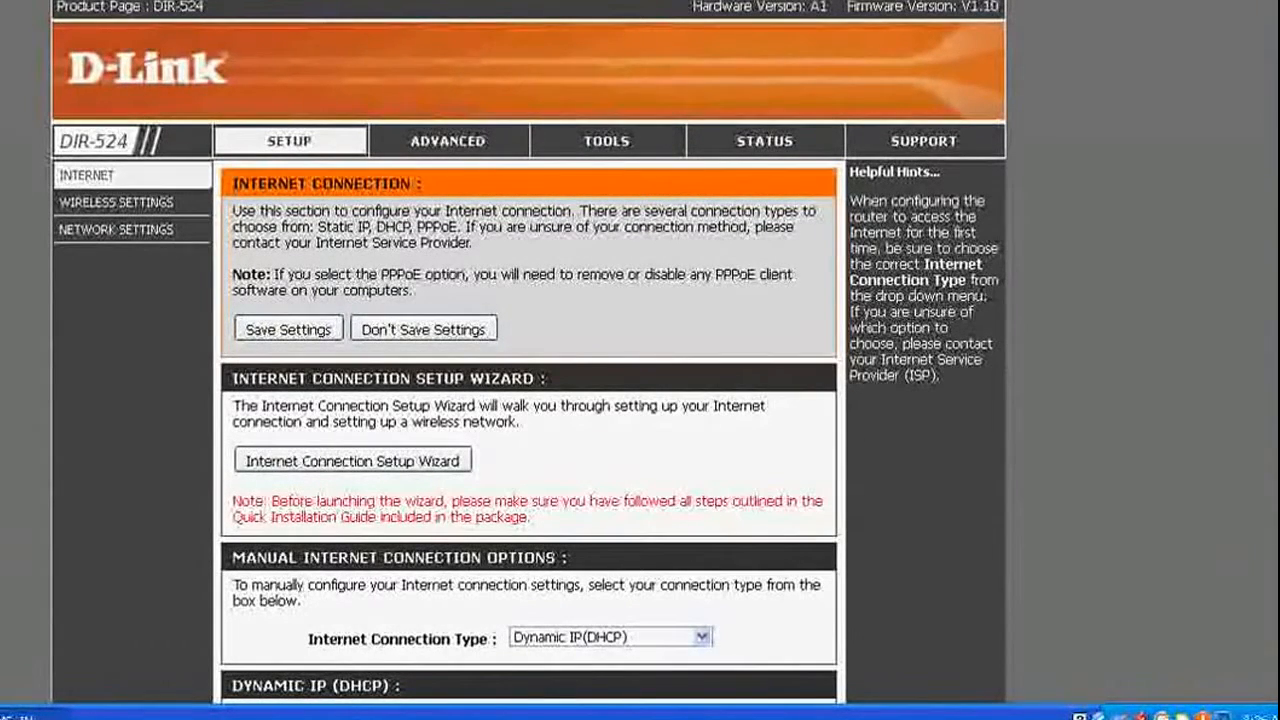
On the Wireless Settings page, set the Wireless Mode to Access Point (AP).
left_click(95, 203)
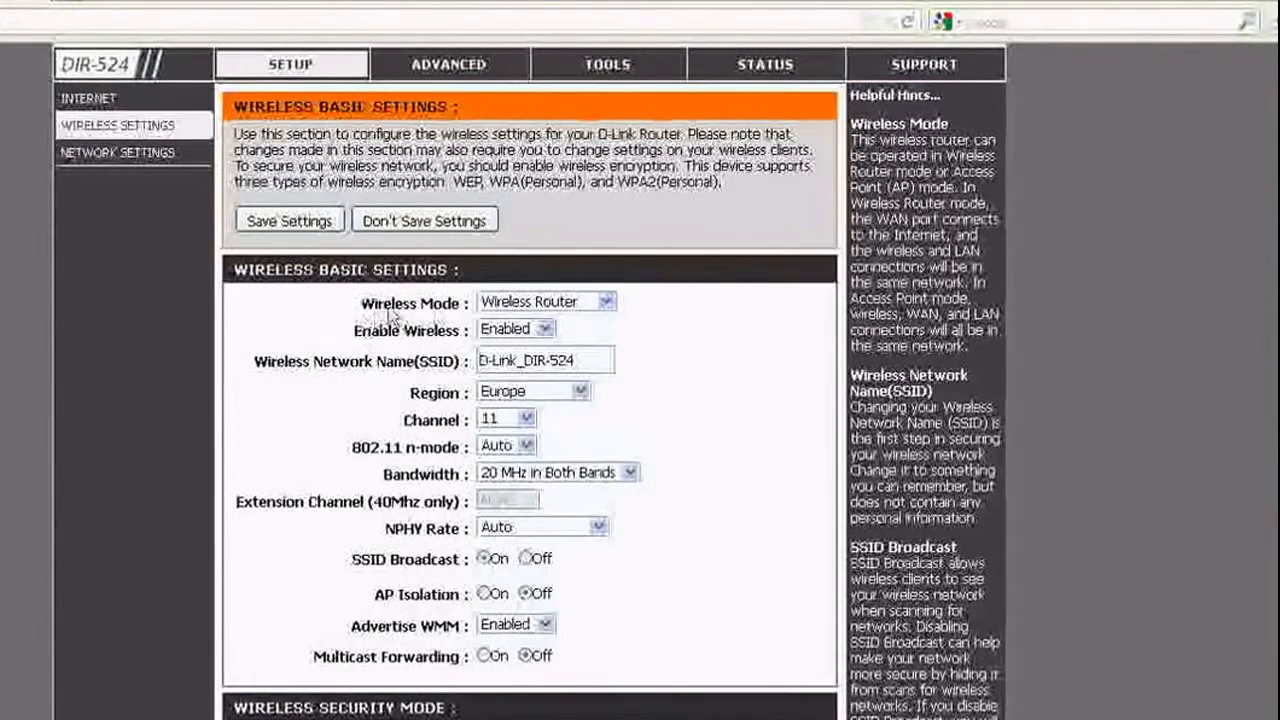
left_click(556, 304)
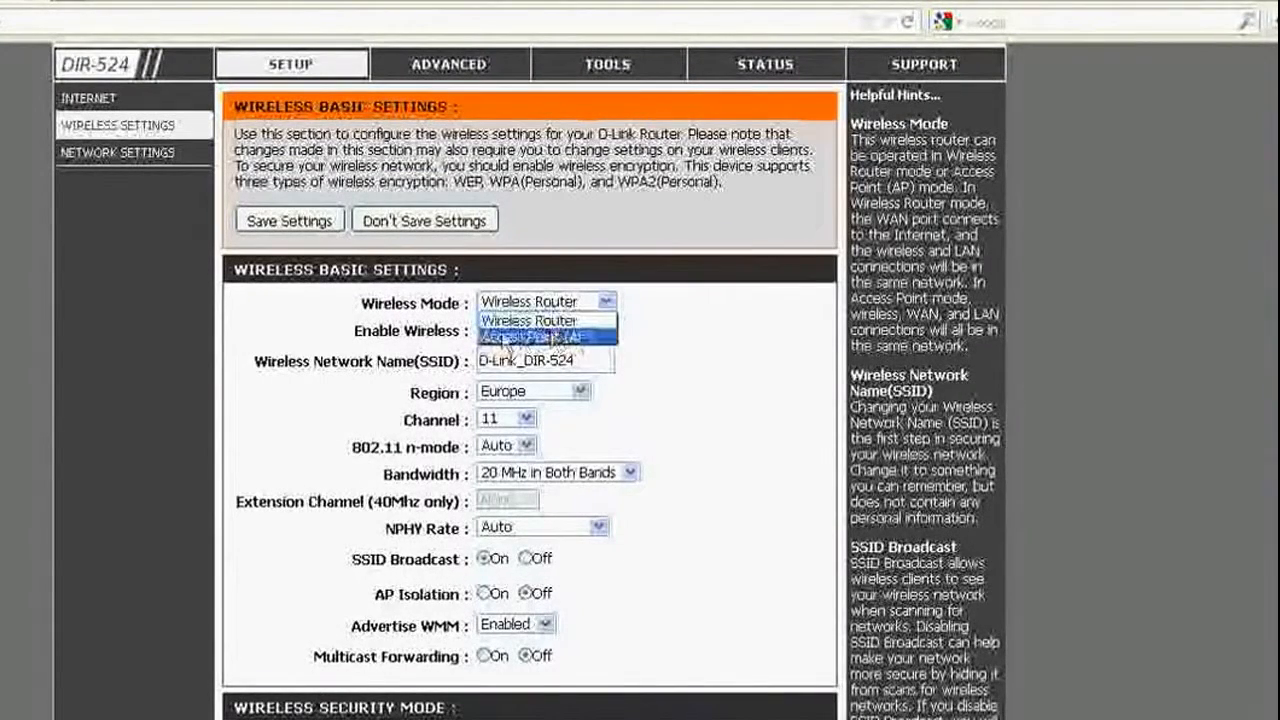
left_click(570, 338)
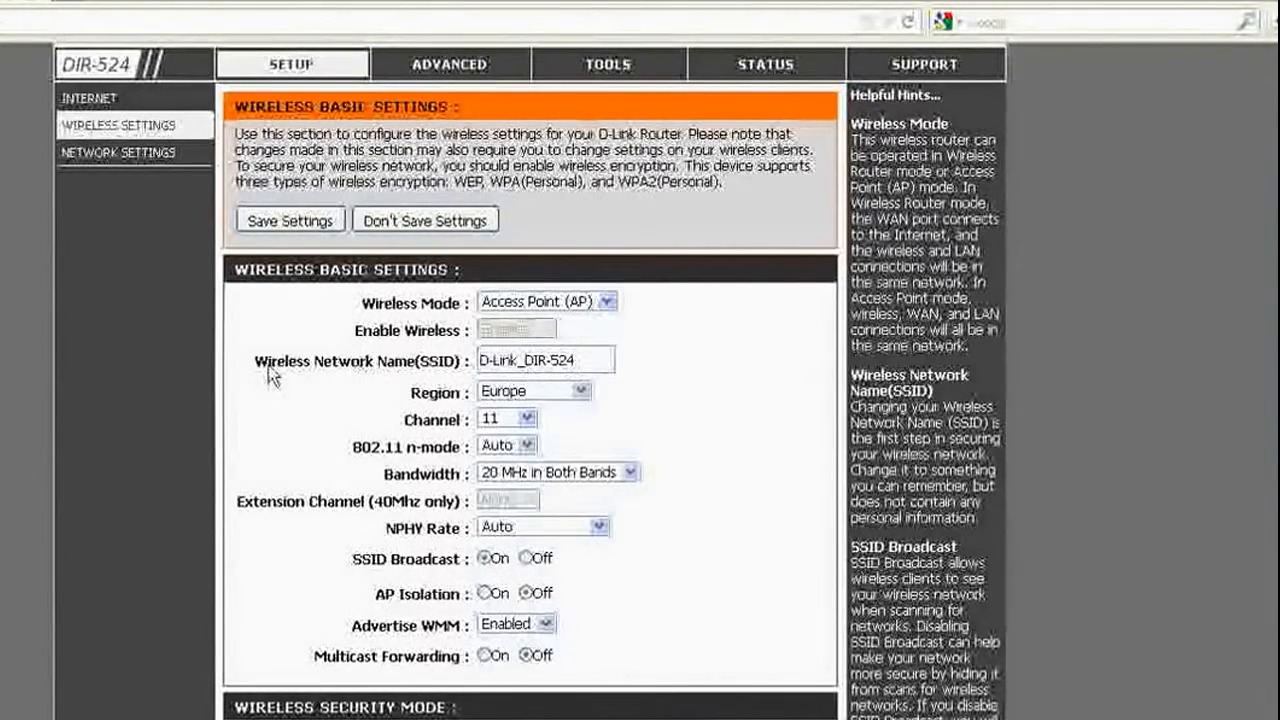
Replace the SSID D-Link_DIR-524 with the new network name 'universal wifi'.
left_click_drag(268, 370, 426, 372)
left_click(426, 372)
left_click_drag(608, 362, 483, 366)
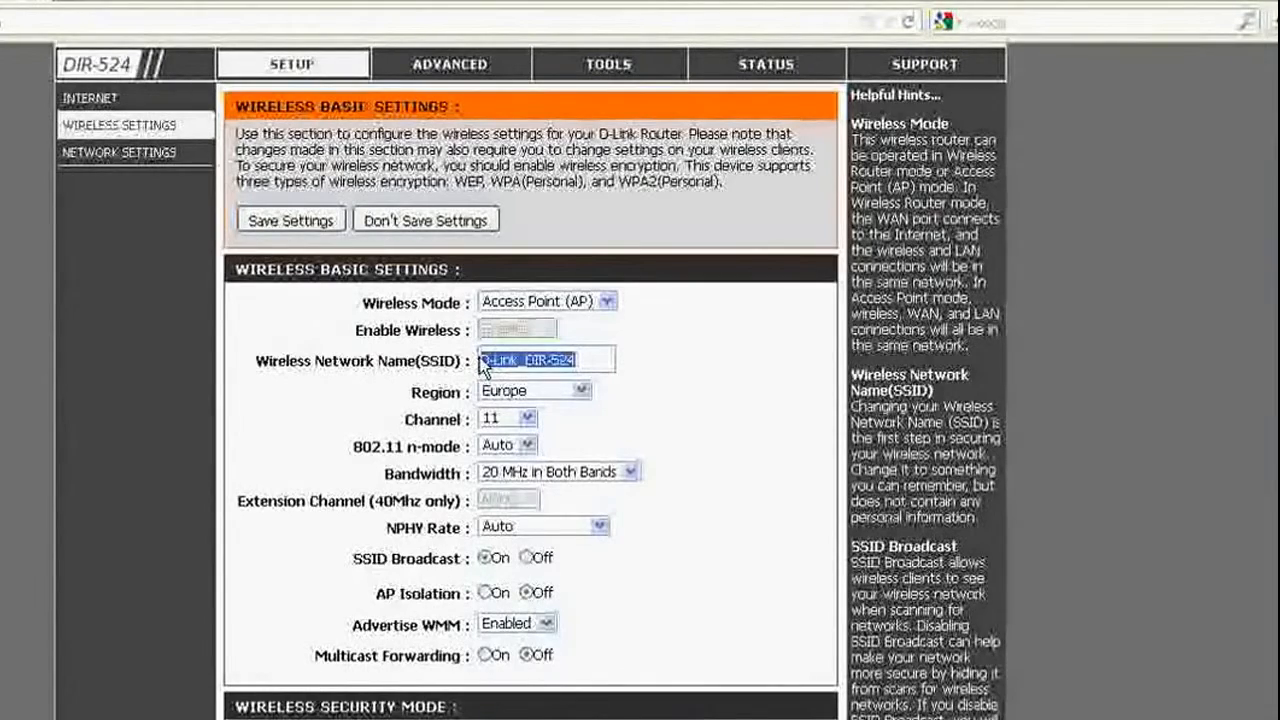
type("Nhivi")
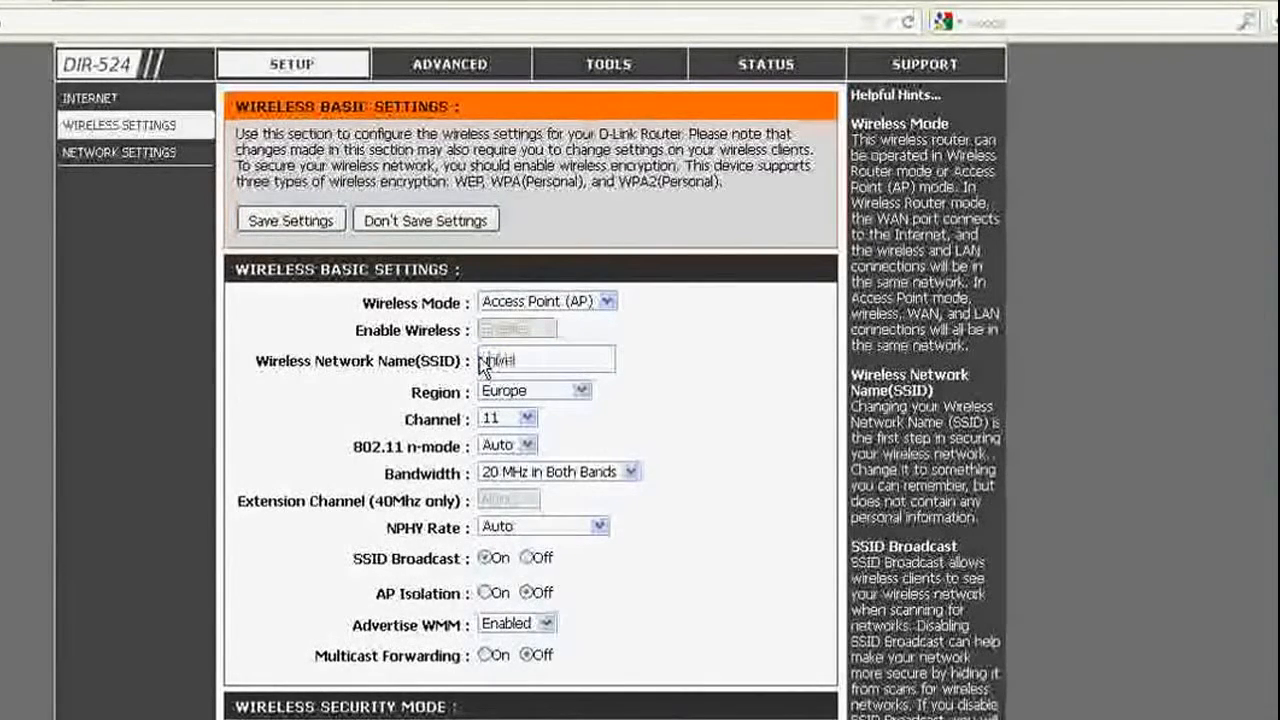
type("versal wifi")
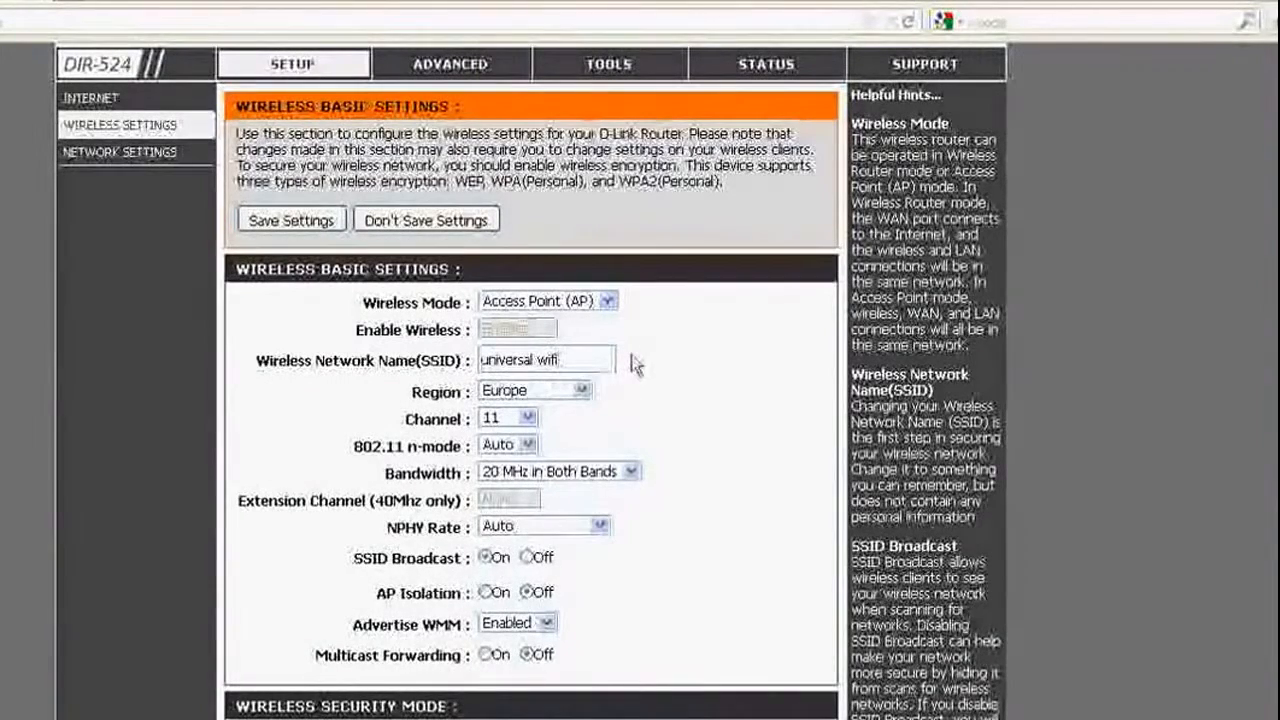
Set the wireless region to India and keep the channel at 11.
left_click(560, 391)
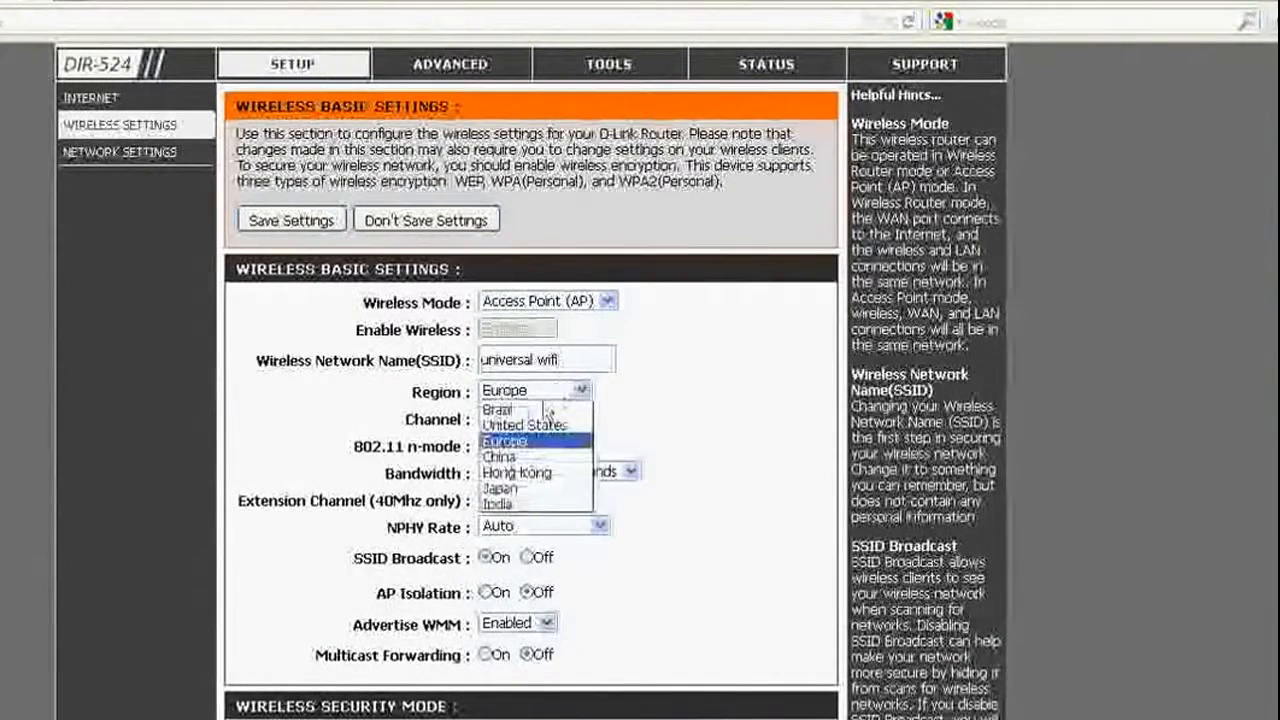
left_click(510, 504)
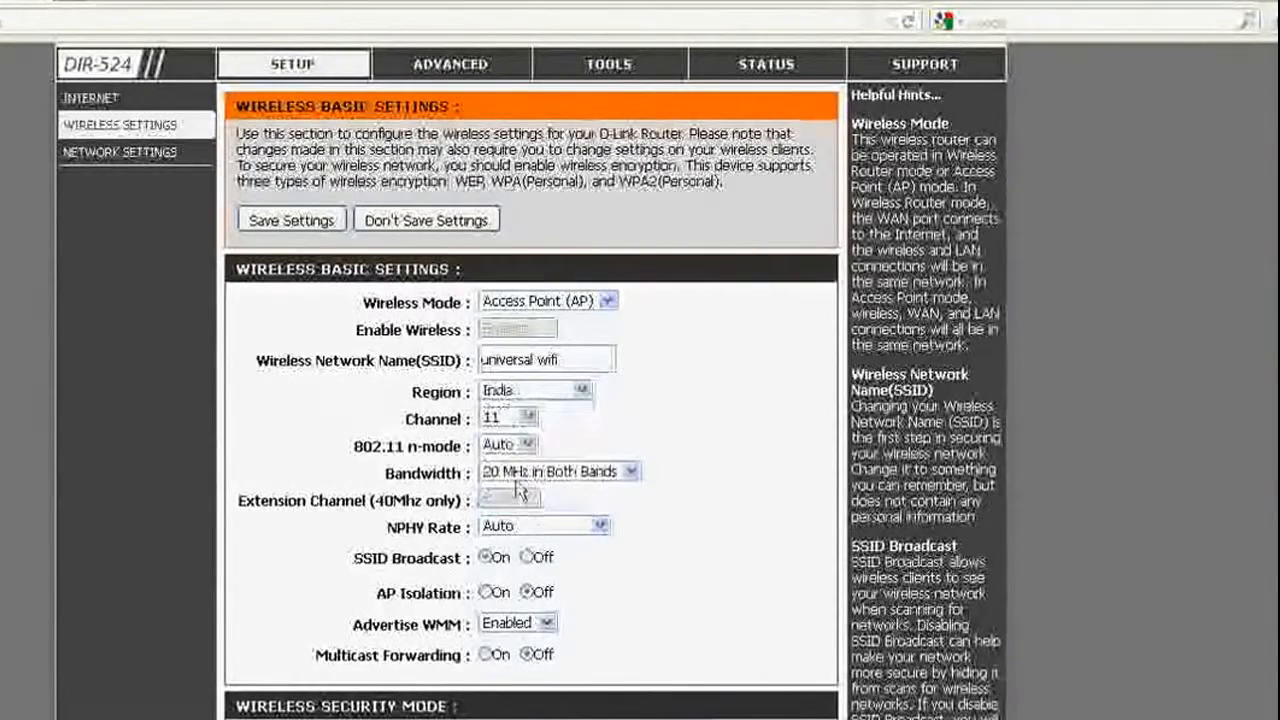
left_click(537, 424)
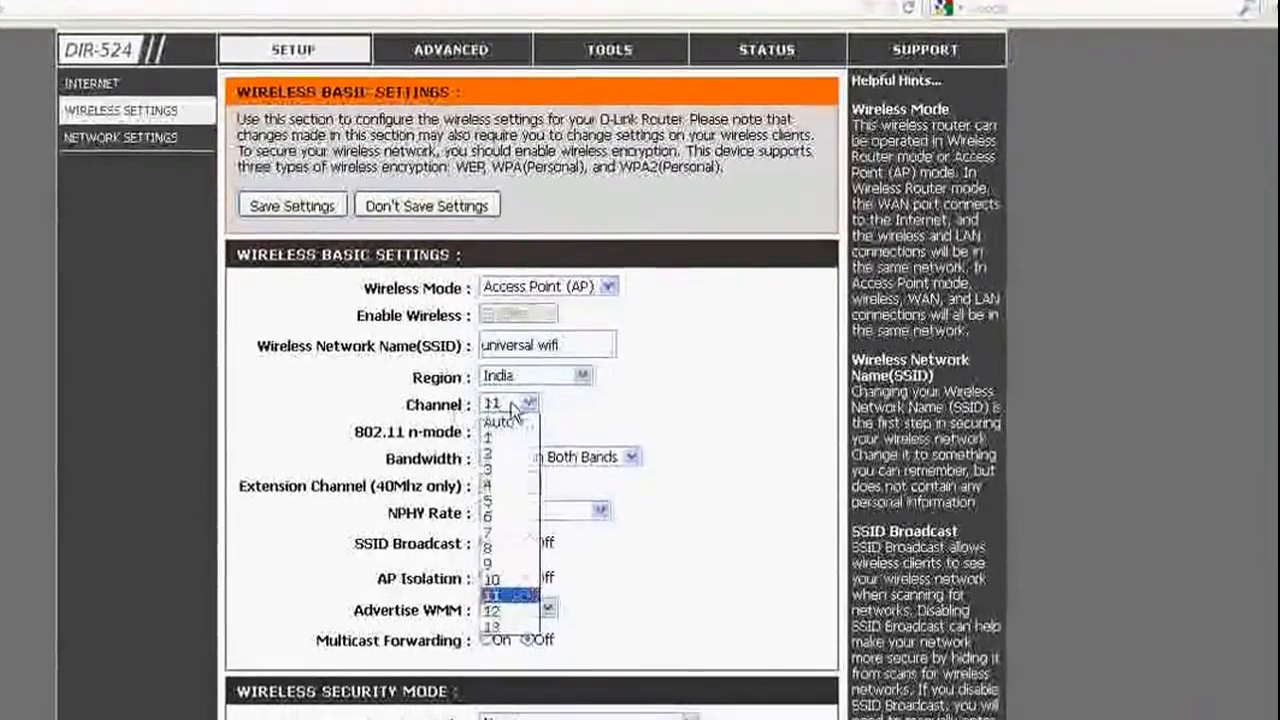
left_click(515, 425)
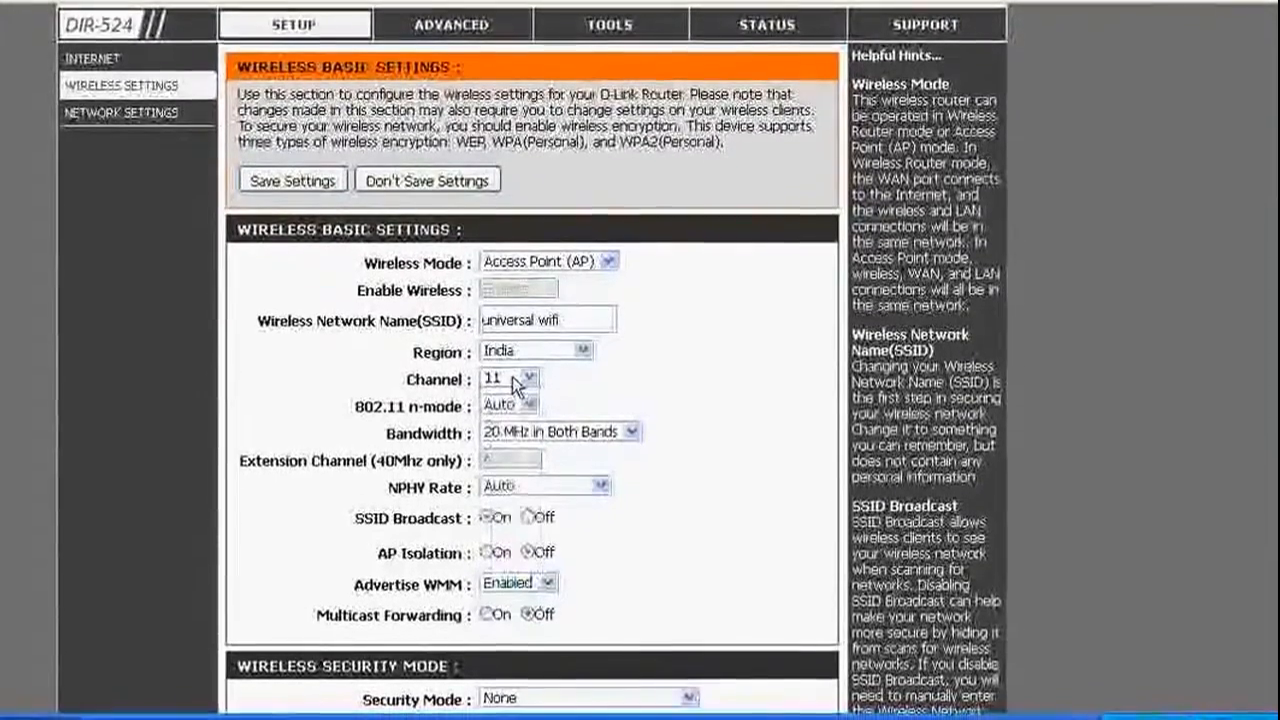
Set the bandwidth to 40 MHz in Both Bands, leaving SSID Broadcast On.
scroll(513, 378, "down", 3)
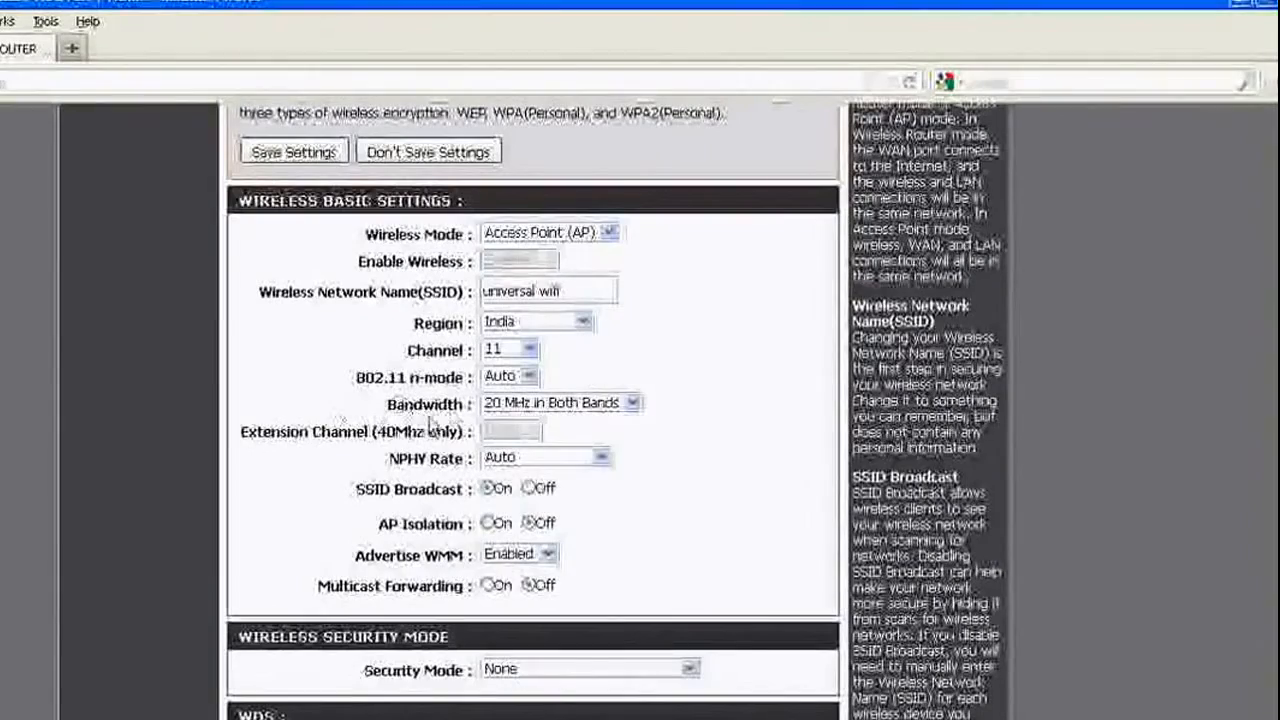
left_click(530, 403)
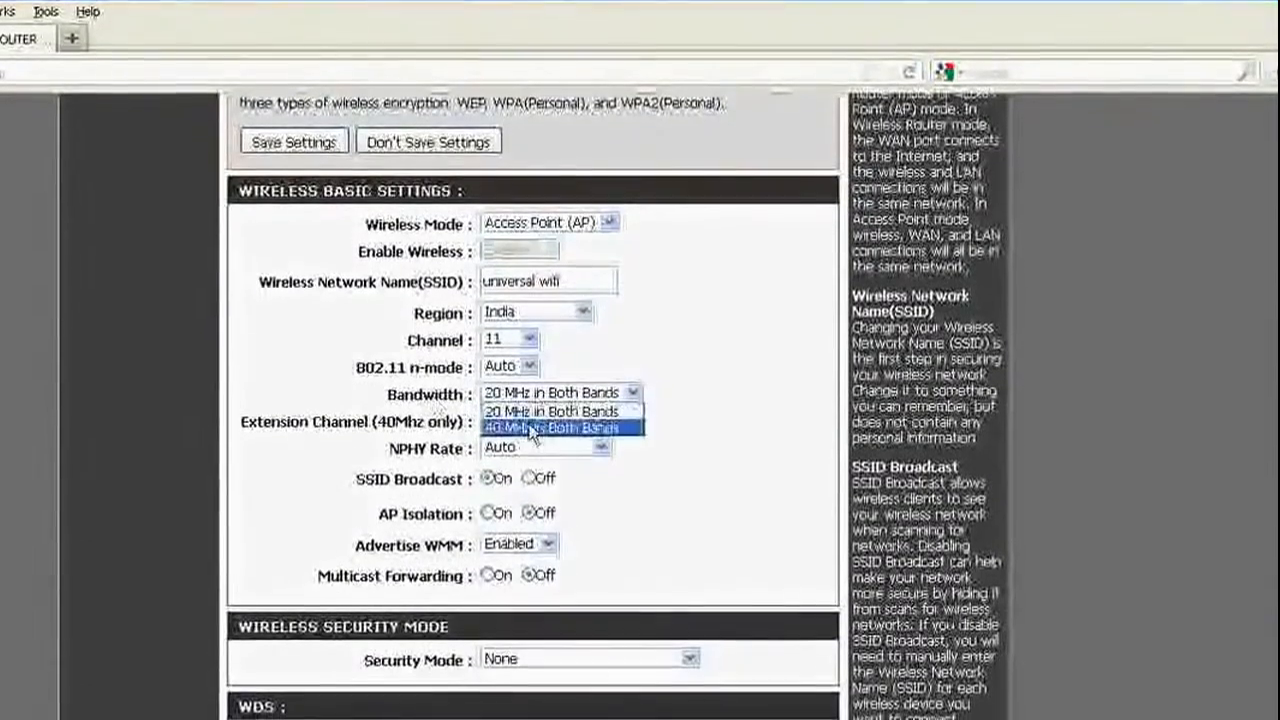
left_click(531, 428)
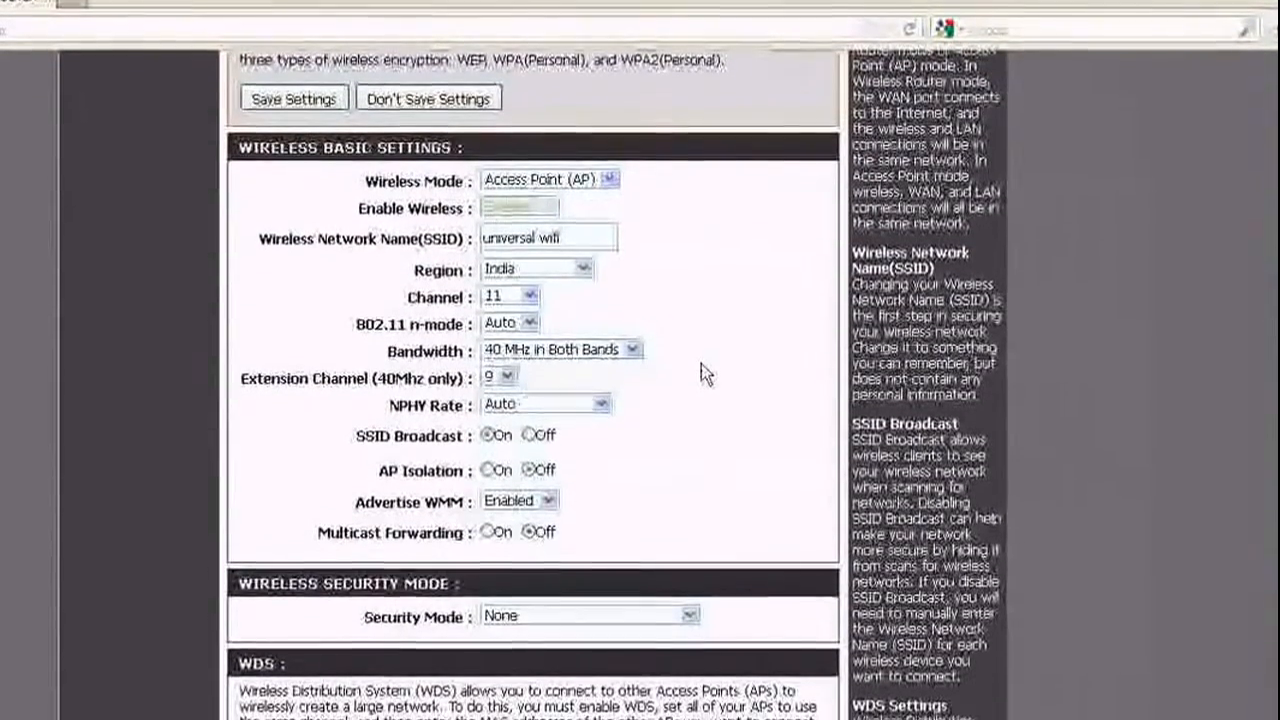
scroll(701, 364, "down", 3)
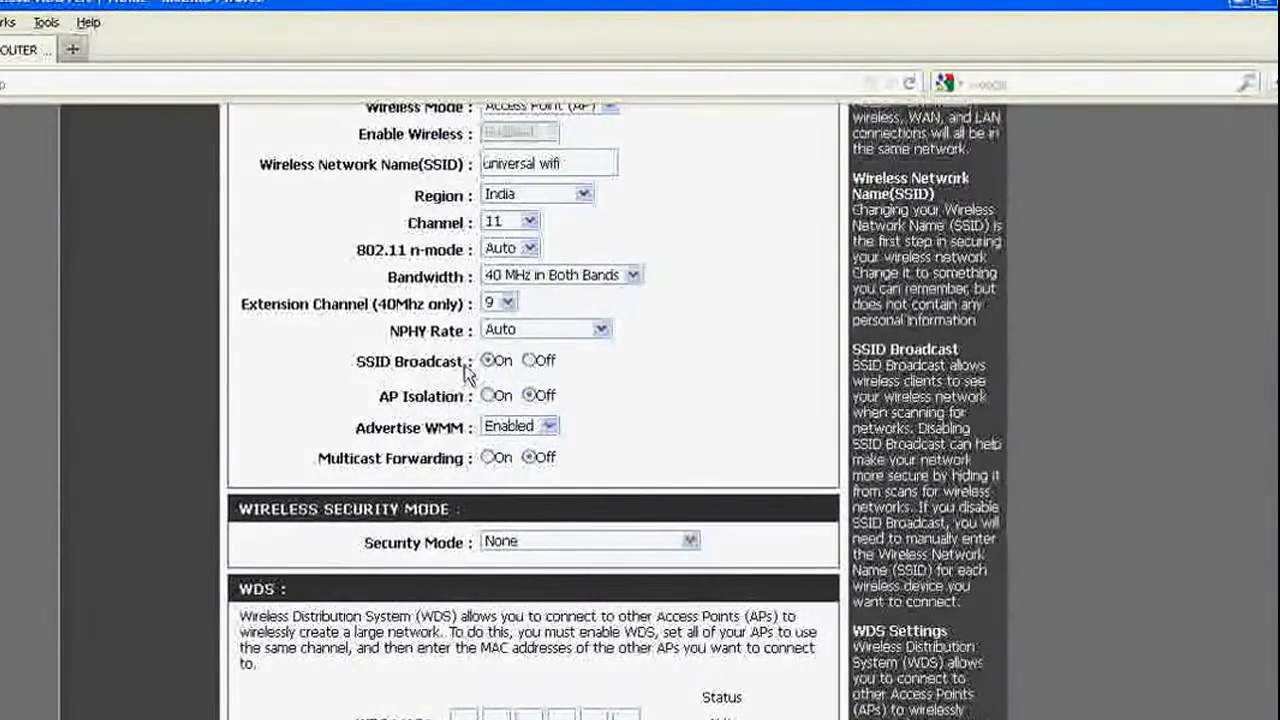
left_click(355, 378)
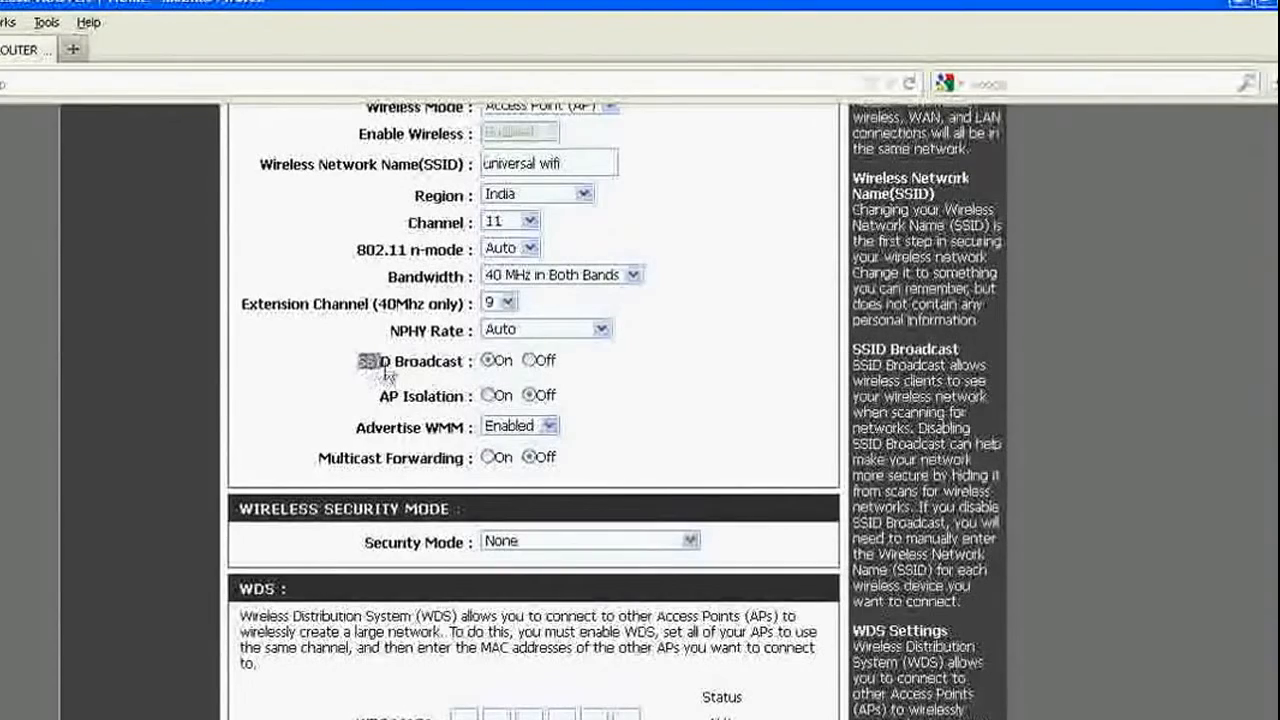
left_click_drag(450, 370, 461, 370)
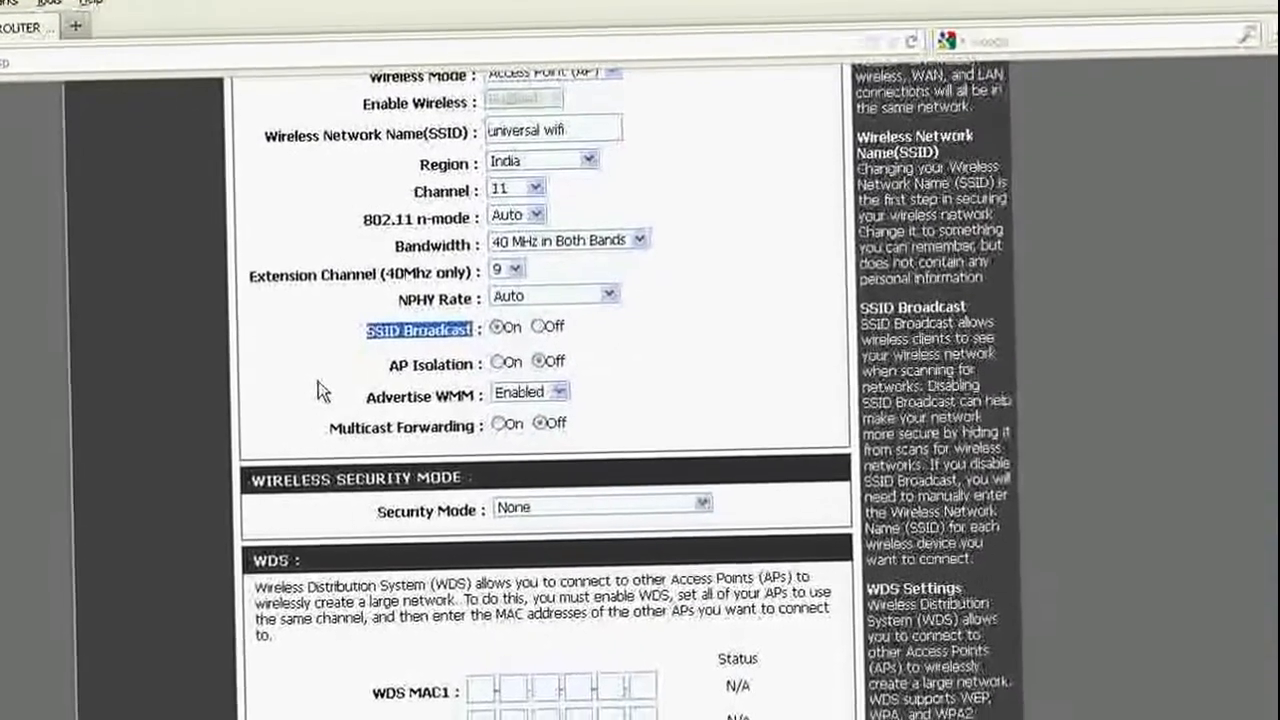
scroll(315, 395, "down", 2)
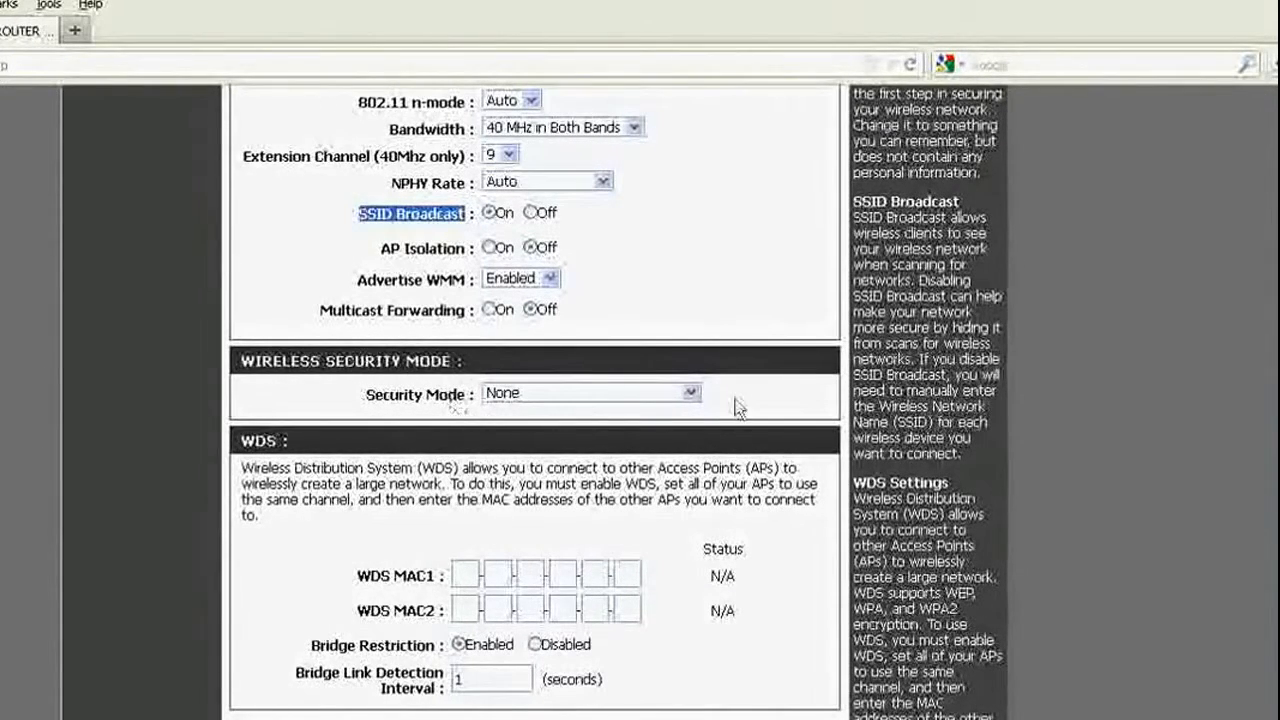
Set wireless security to WPA2 Personal and enter the pre-shared key twice to confirm it.
left_click(545, 397)
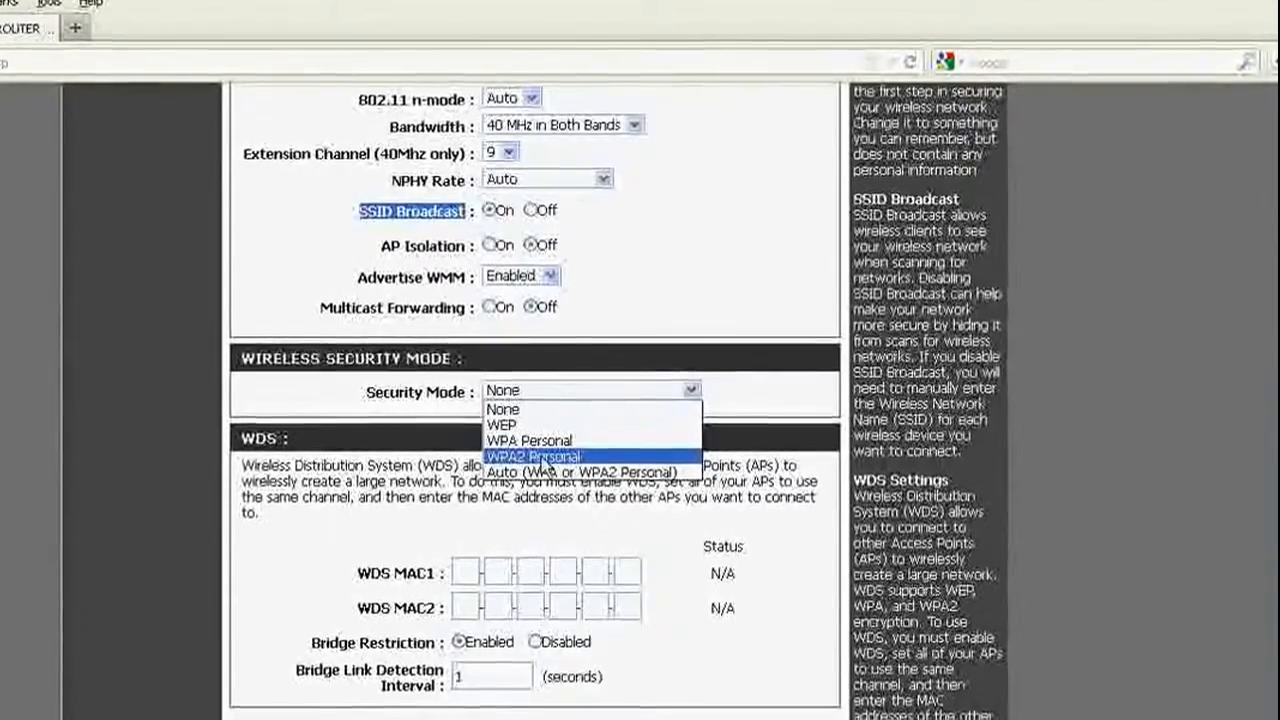
left_click(533, 455)
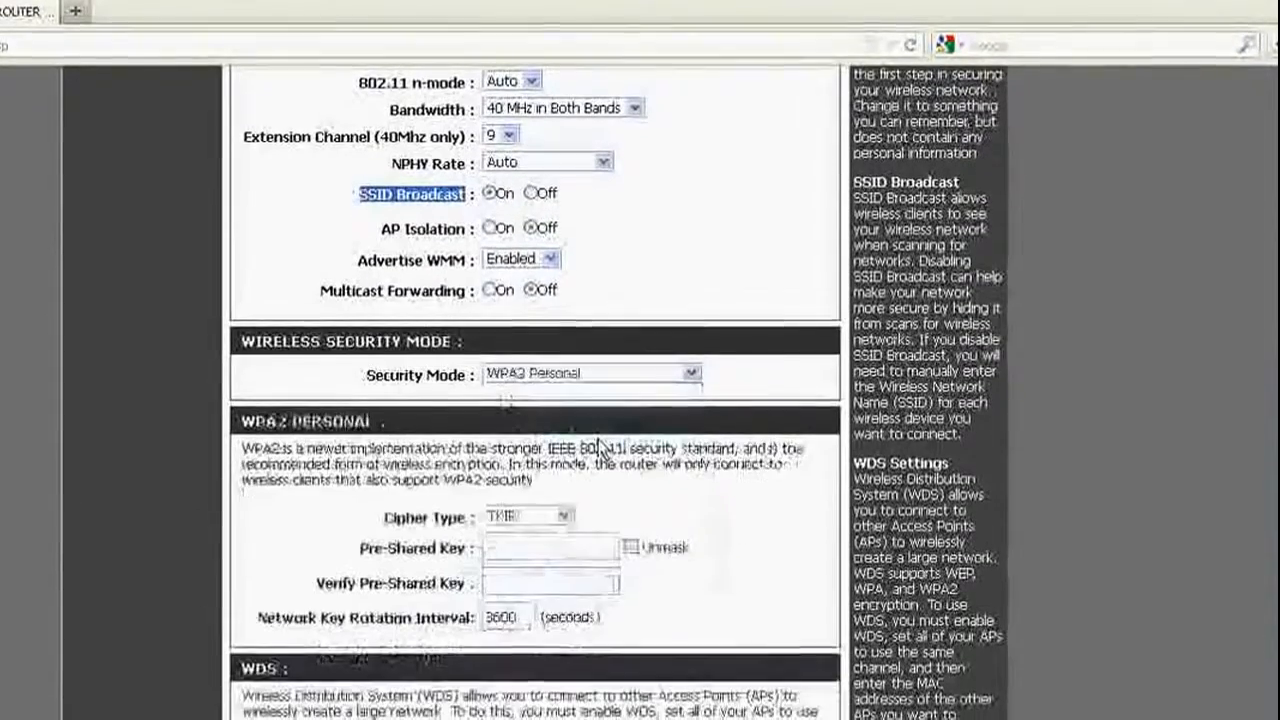
scroll(470, 440, "down", 3)
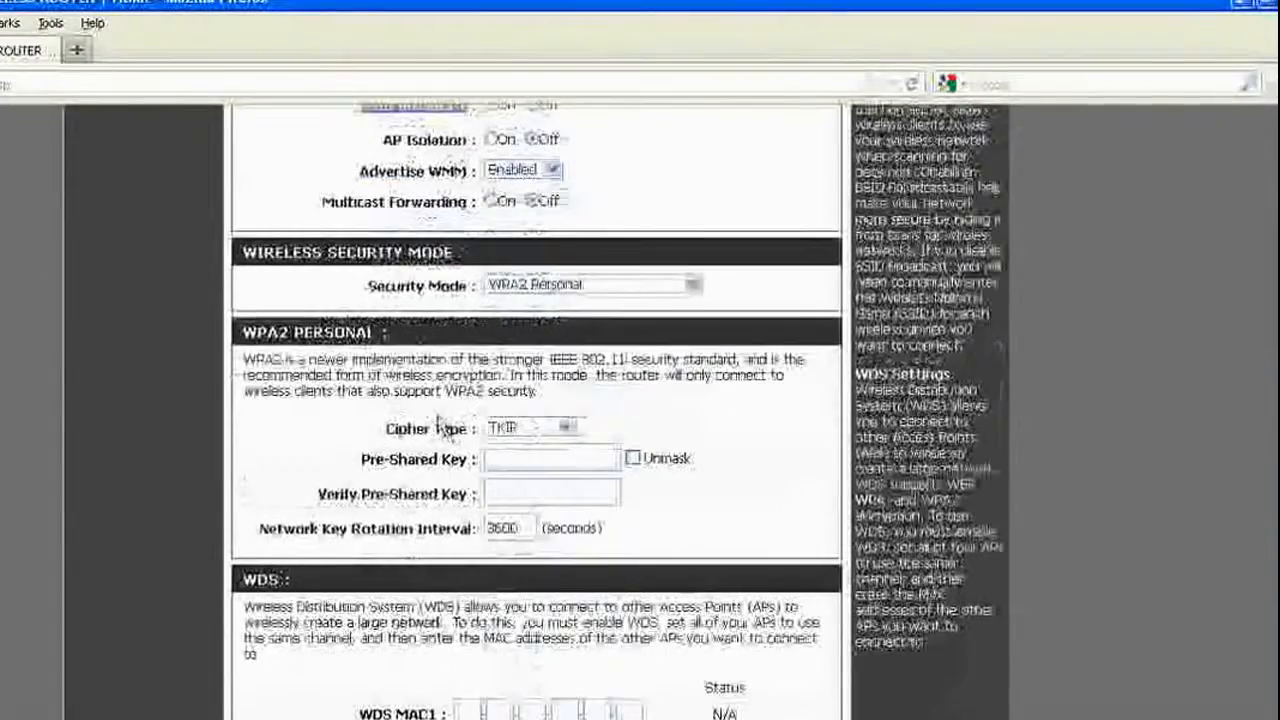
left_click(505, 458)
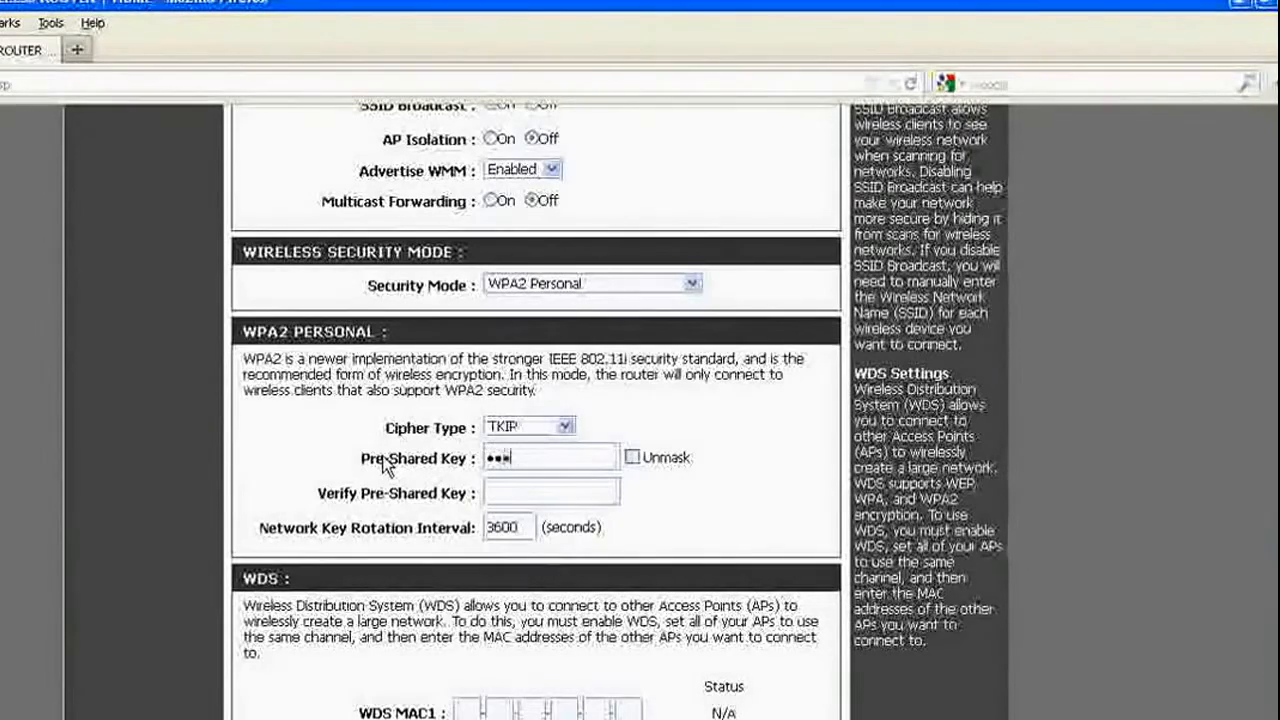
type("x")
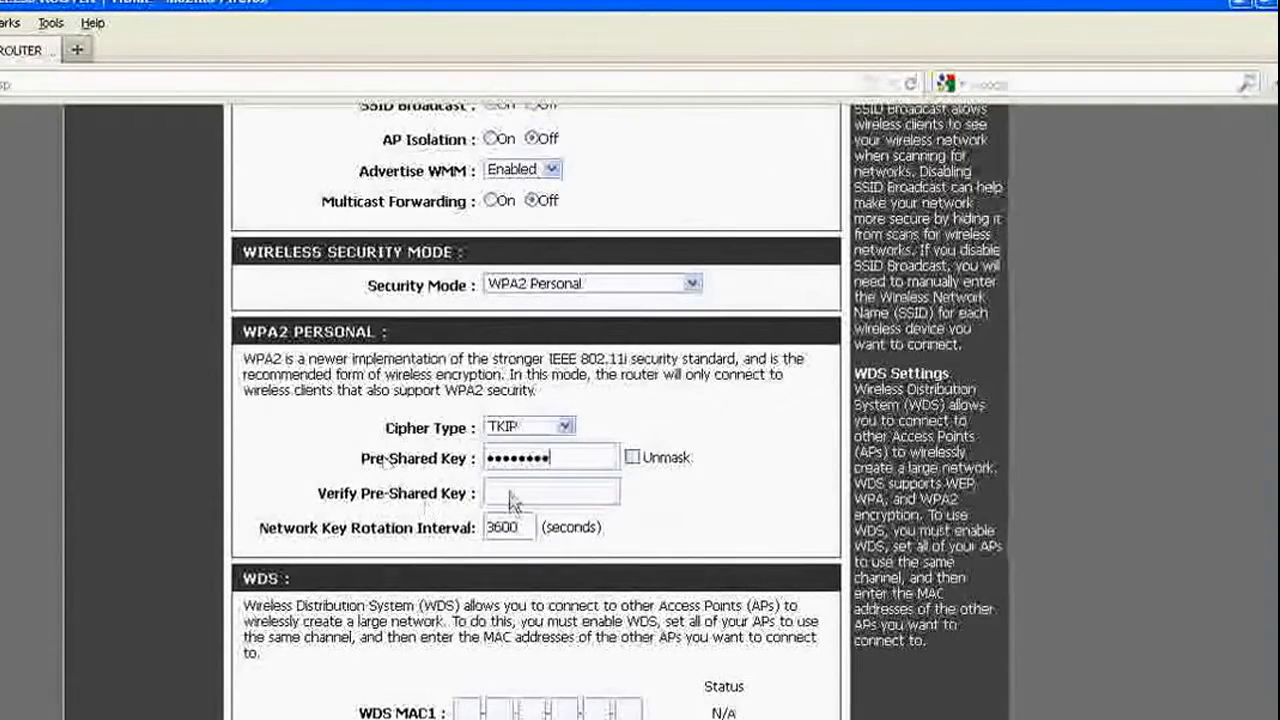
left_click(510, 497)
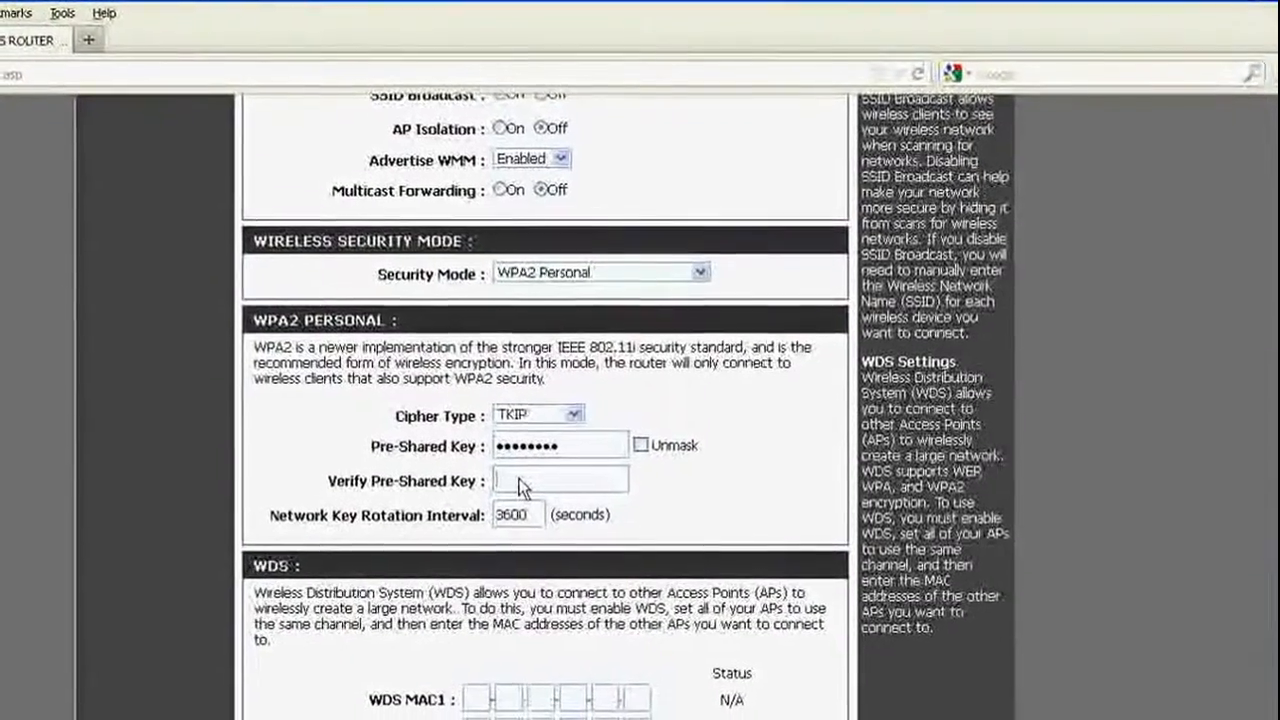
type("xxxxxxxx")
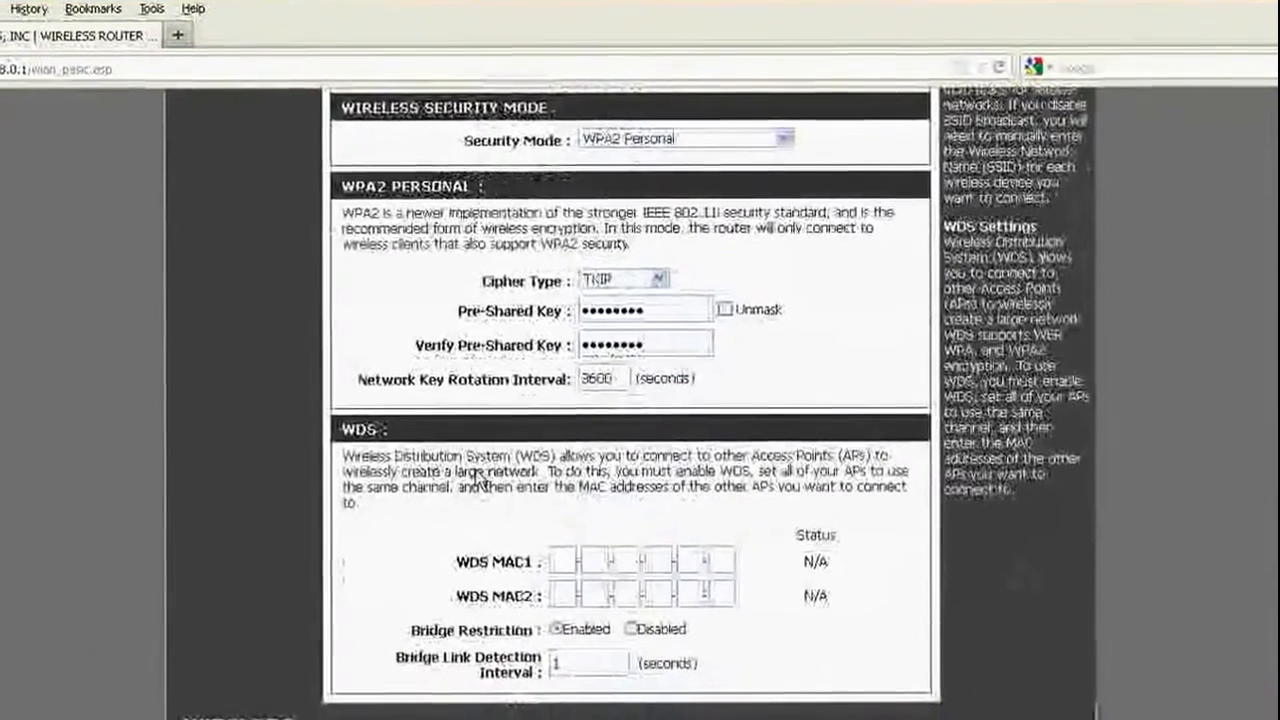
scroll(476, 525, "up", 10)
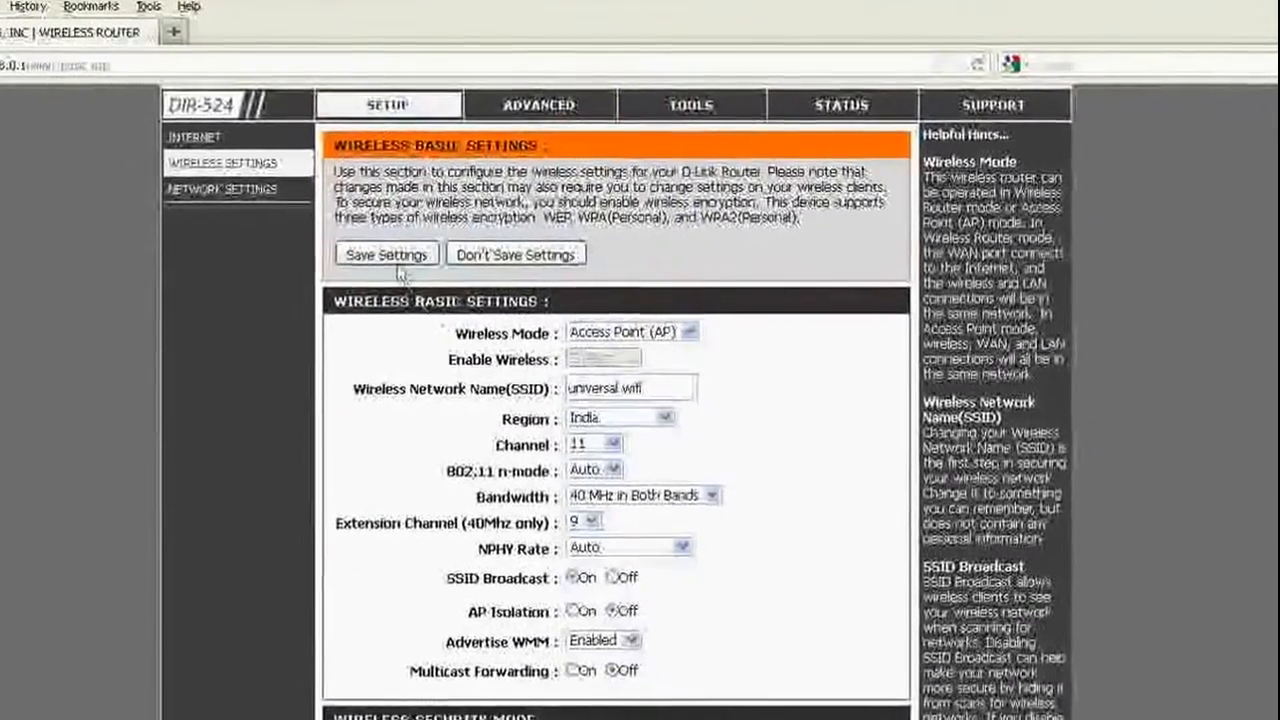
Save the 'universal wifi' access point settings and continue back to the wireless settings page.
left_click(378, 247)
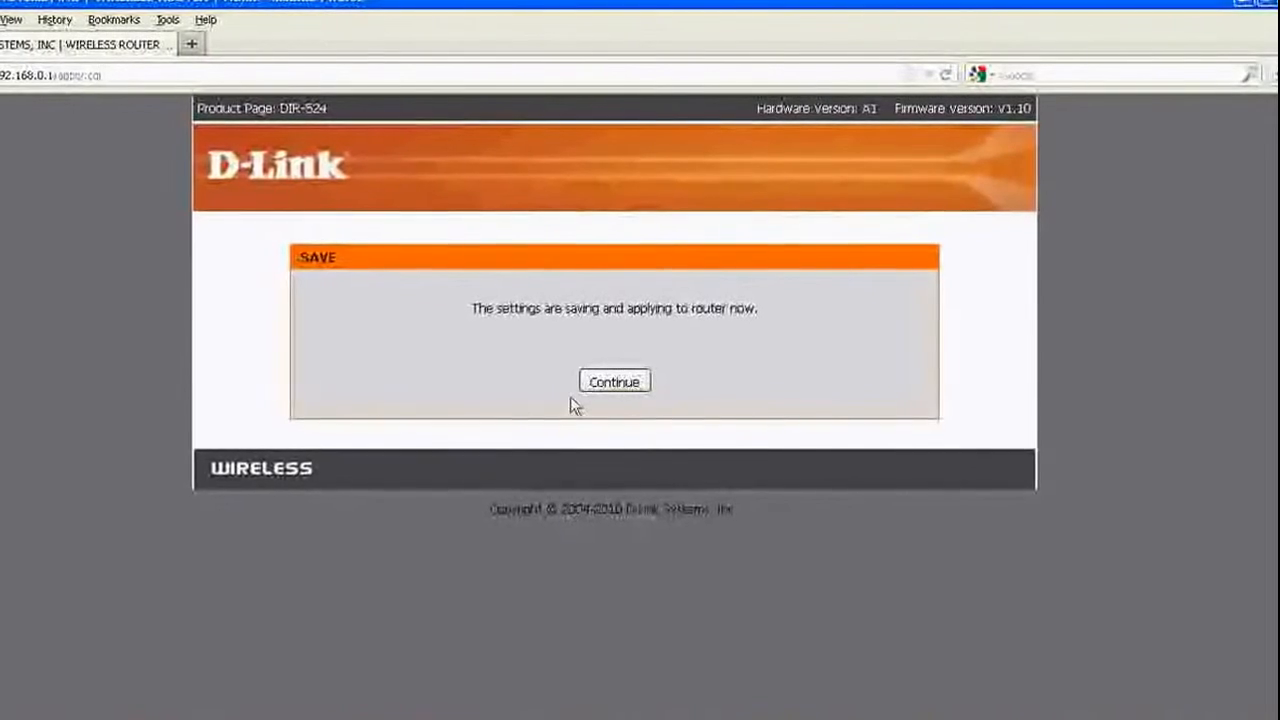
left_click(606, 387)
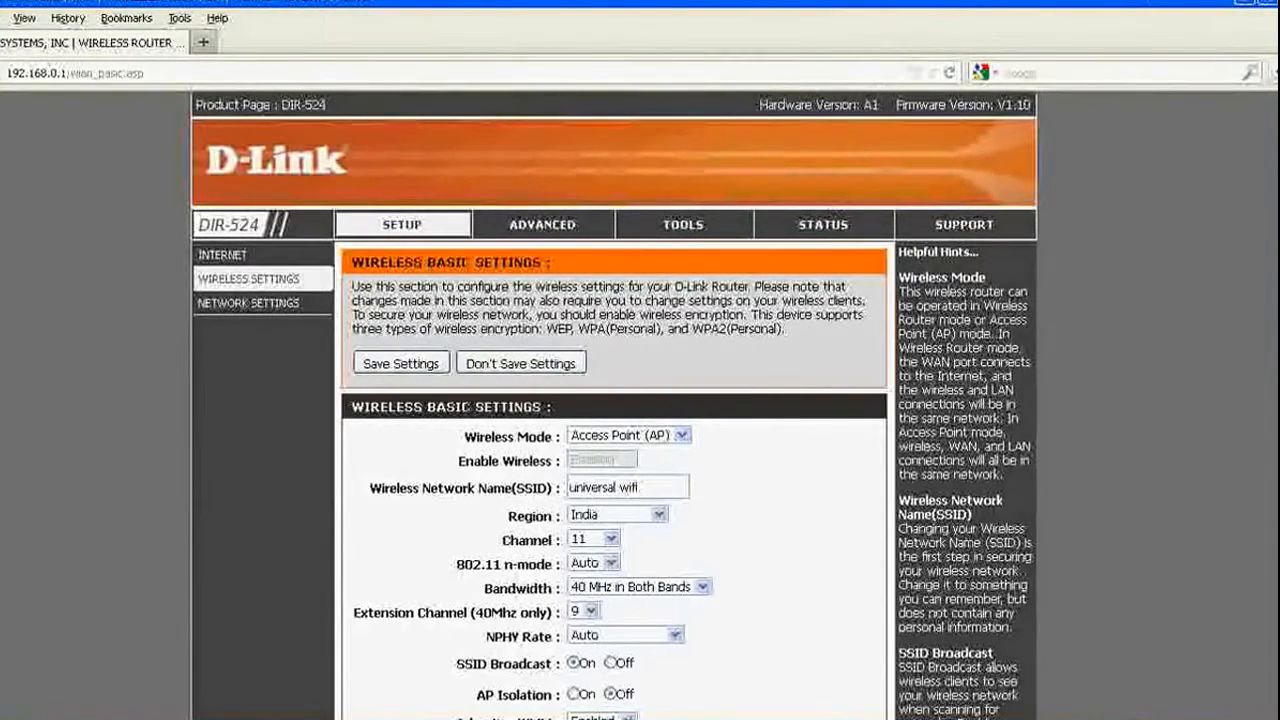
right_click(1148, 718)
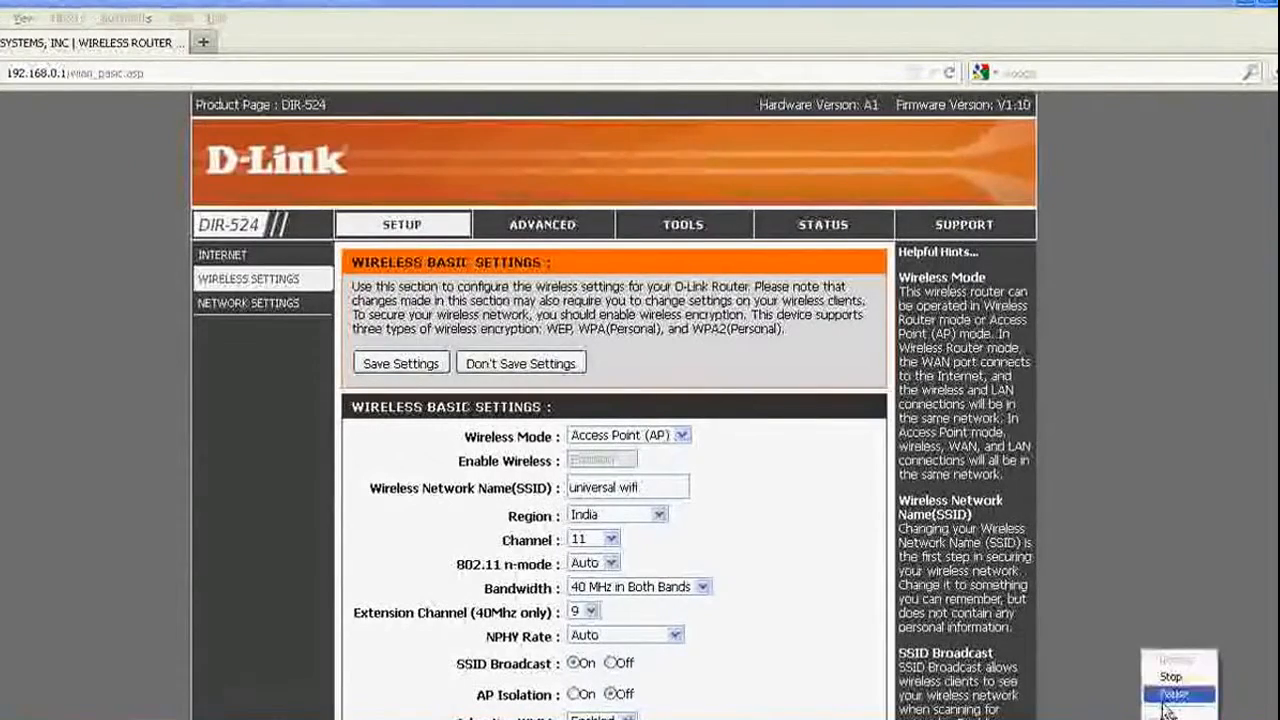